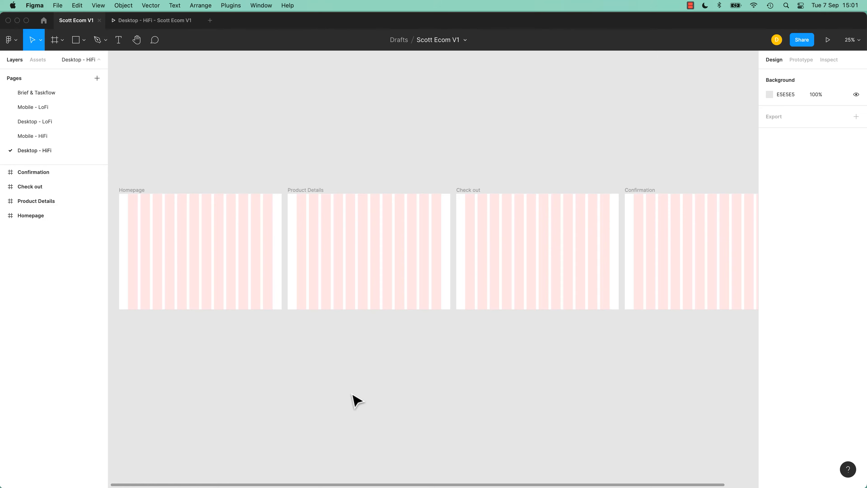
Open the Mobile - LoFi page and bring its wireframe frames into closer view.
left_click(28, 107)
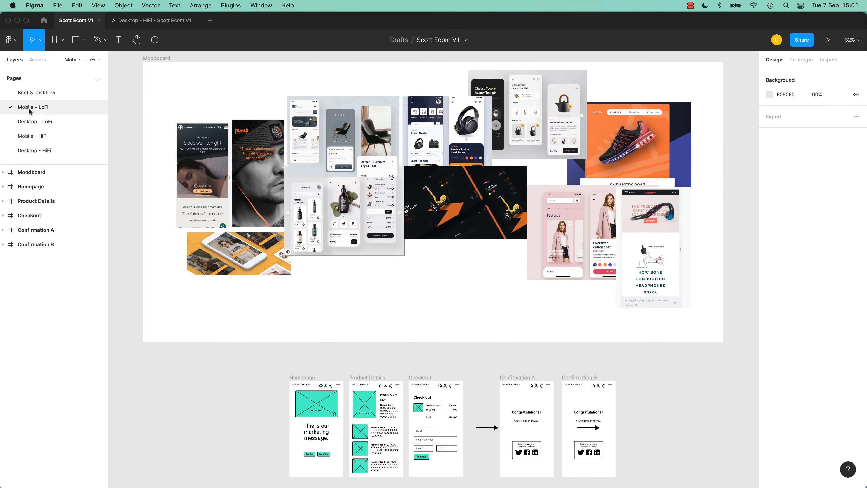
left_click_drag(362, 356, 331, 207)
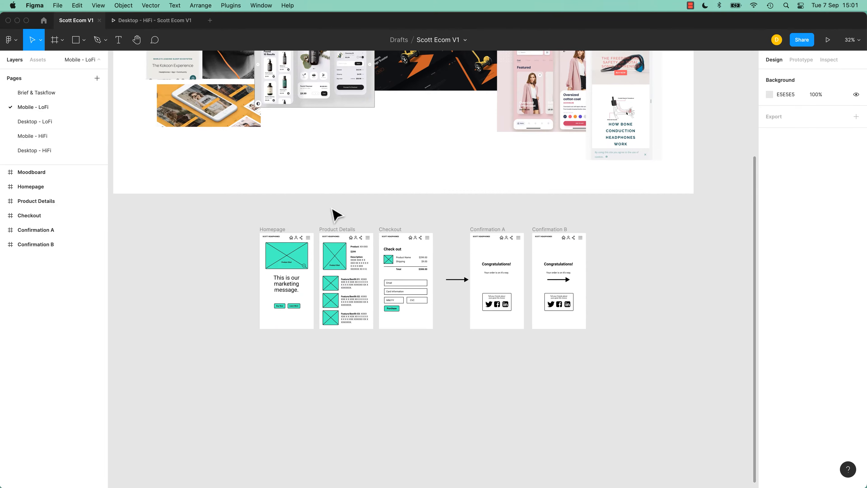
key("super+equal")
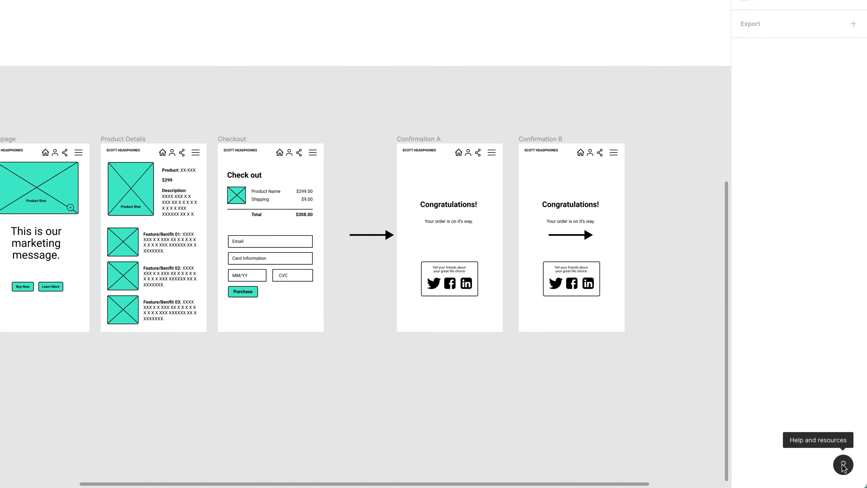
Review the keyboard shortcuts reference, covering the Tools, View, Zoom, Transform and Selection categories, and close it.
left_click(843, 465)
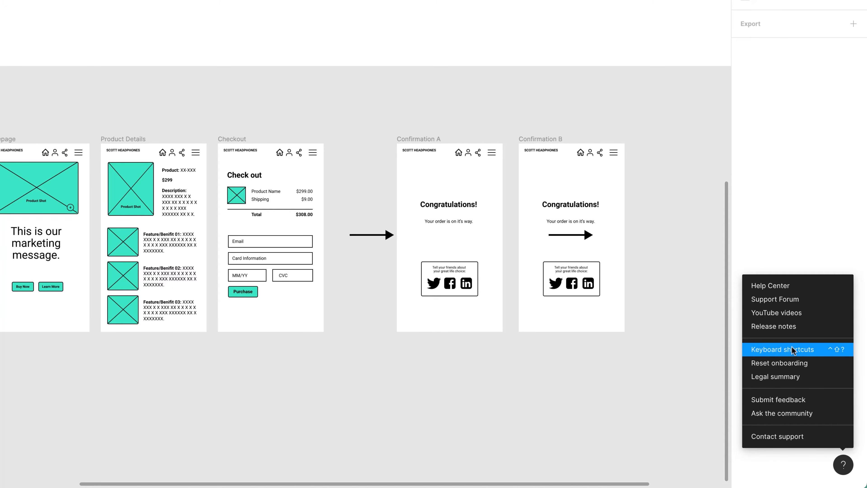
left_click(787, 351)
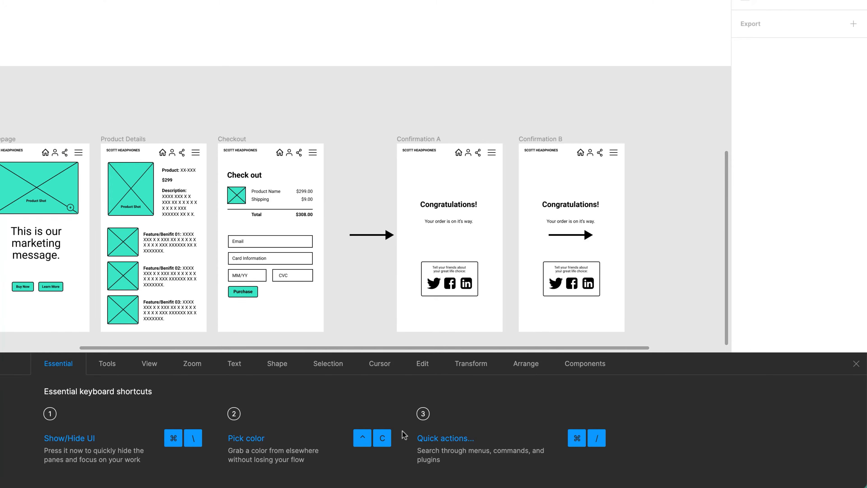
left_click(104, 372)
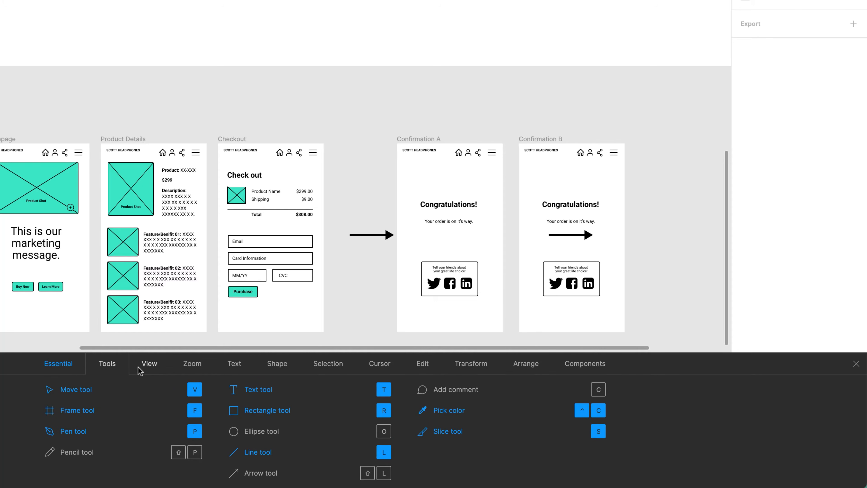
left_click(141, 371)
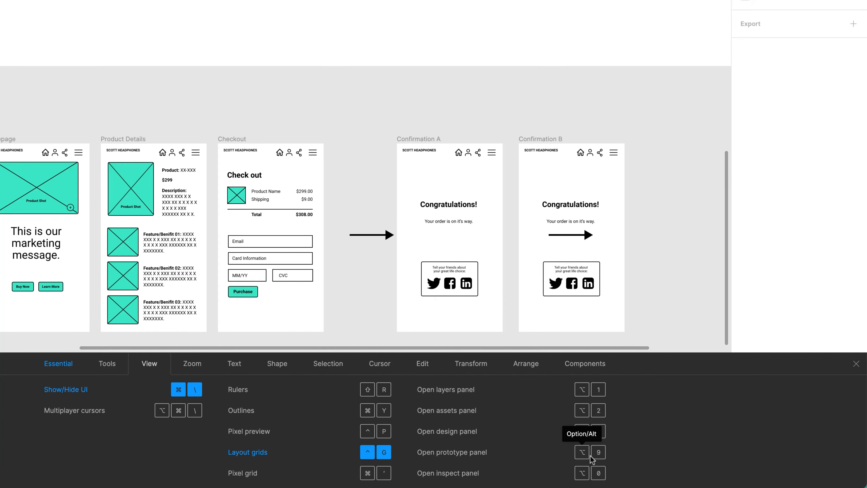
left_click(192, 363)
left_click(473, 364)
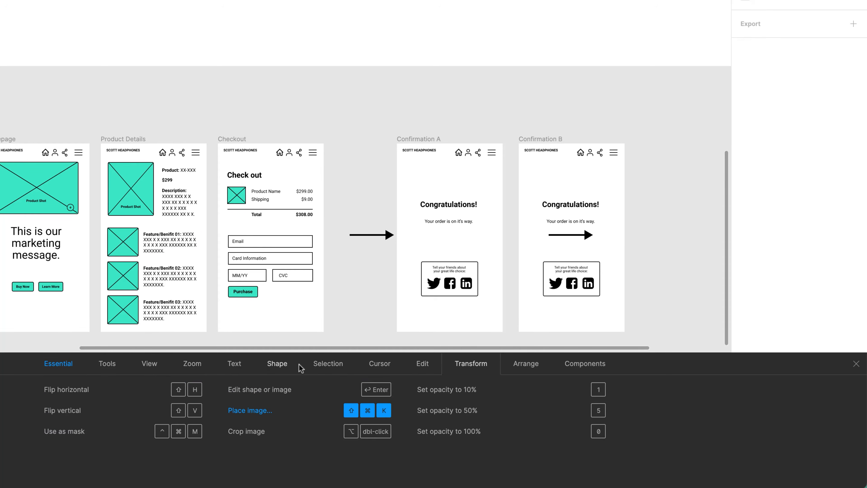
left_click(326, 363)
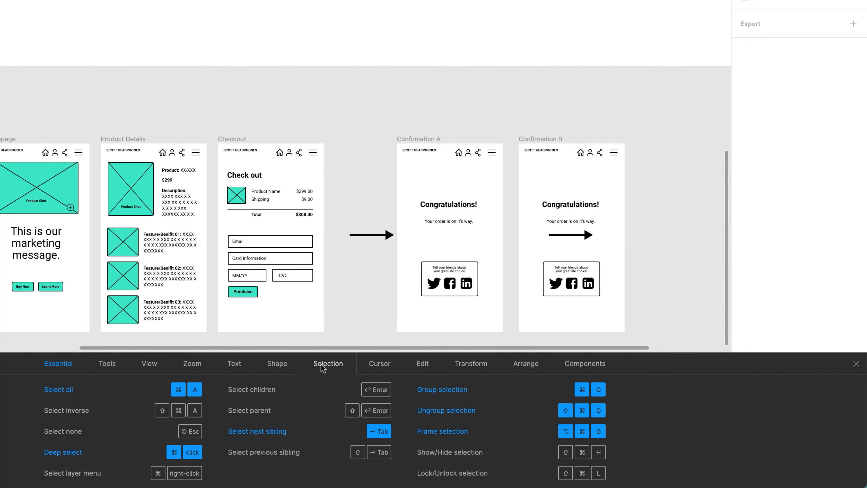
left_click(856, 364)
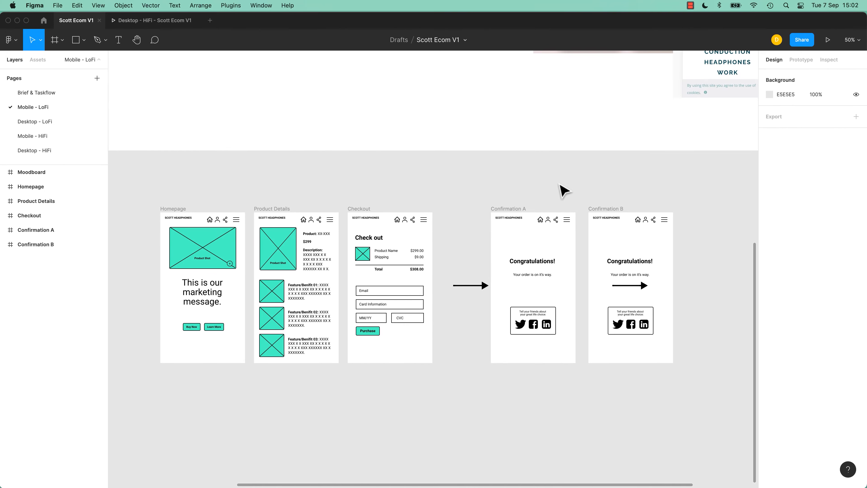
Switch repeatedly between the Prototype and Design modes to view the wireframes' connections, finishing in Design mode.
key("shift+e")
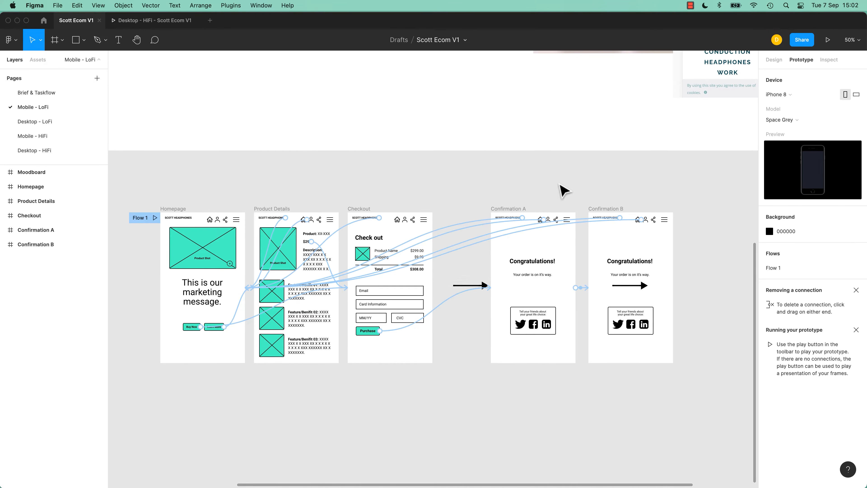
key("shift+e")
key("shift+e")
key("shift+e")
key("shift+e")
left_click(773, 60)
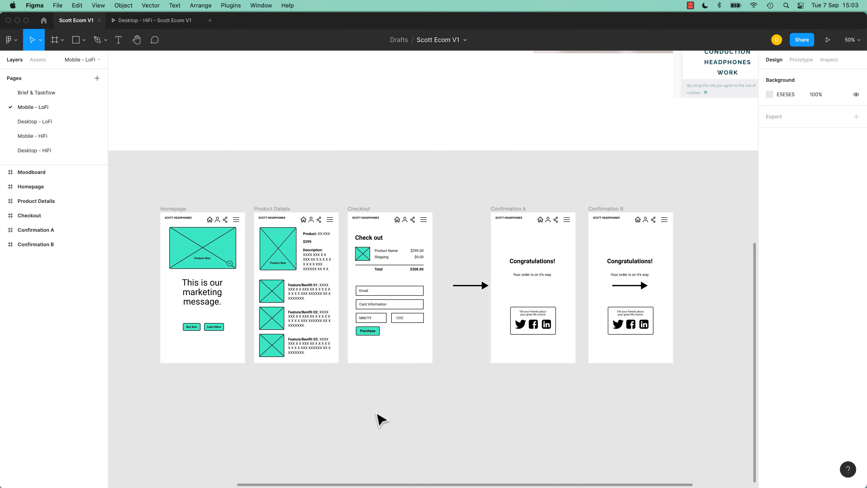
Bring up the quick actions search, dismiss it, and select the green product shot rectangle in the Homepage frame.
key("super+slash")
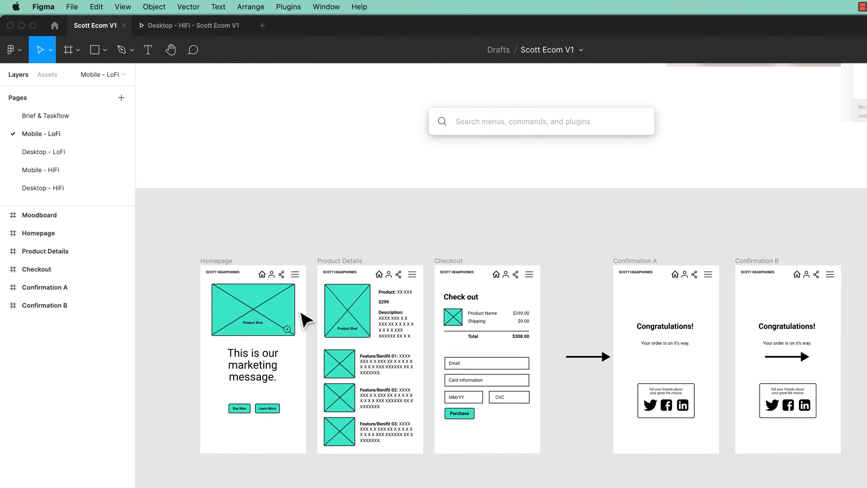
left_click(232, 248)
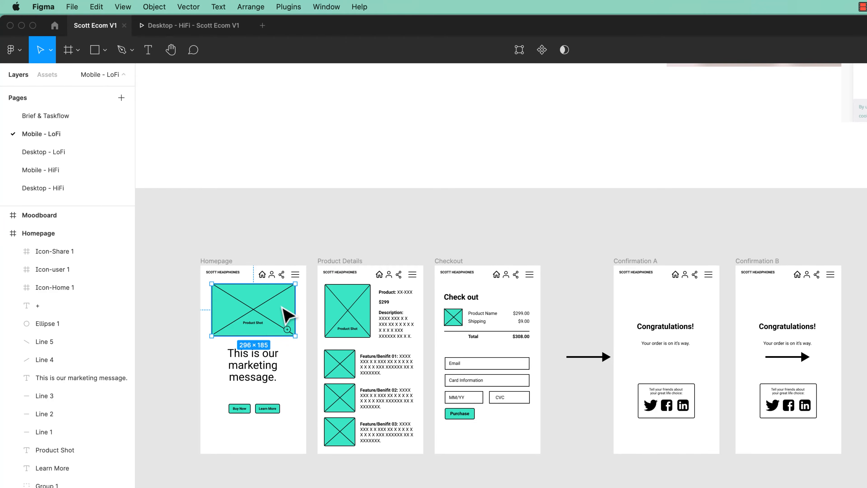
left_click(13, 49)
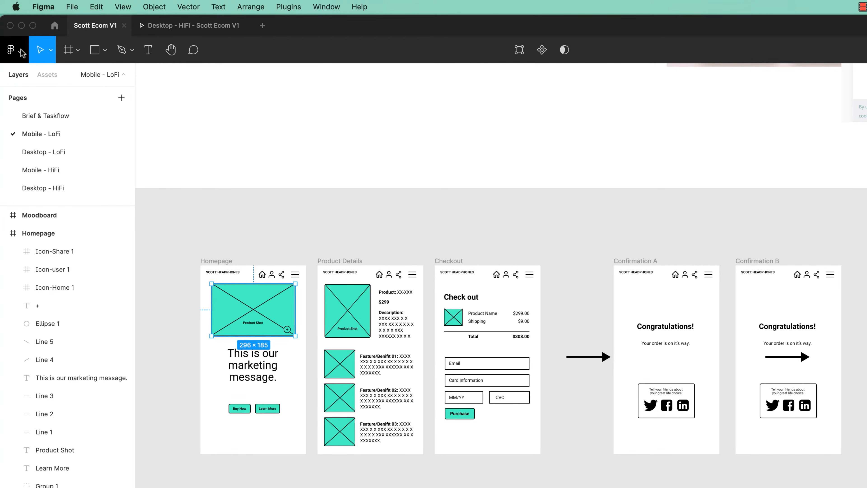
mouse_move(36, 115)
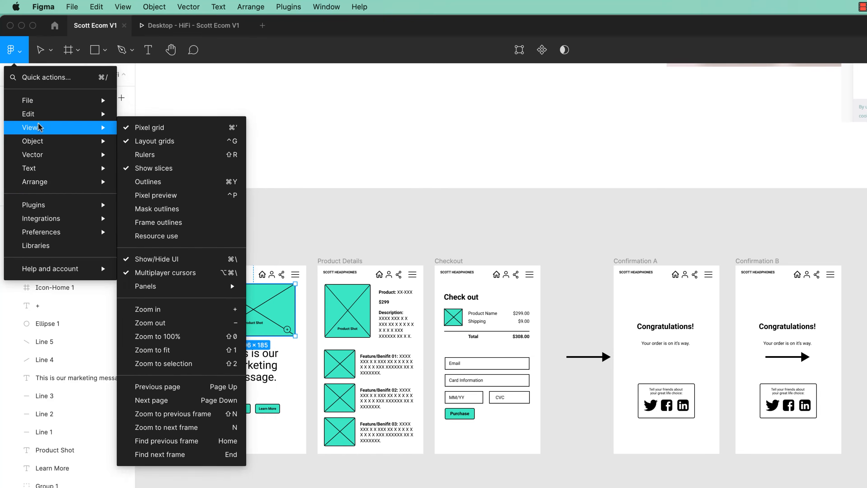
mouse_move(46, 173)
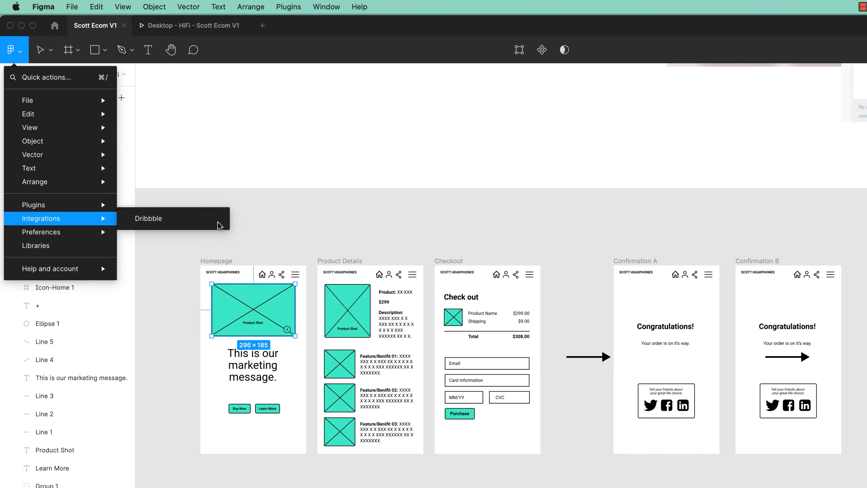
left_click(280, 232)
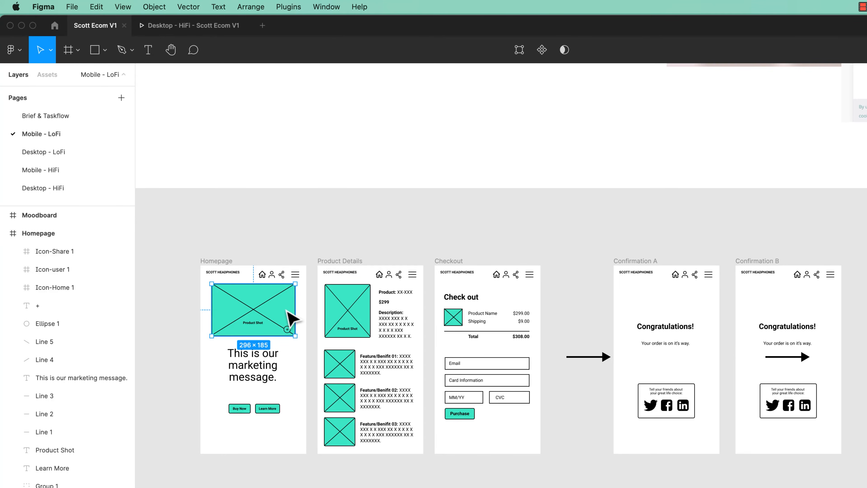
Find and run the quick action "Select all with same fill" to select every shape matching the Homepage product shot's fill.
key("ctrl+slash")
type("sele")
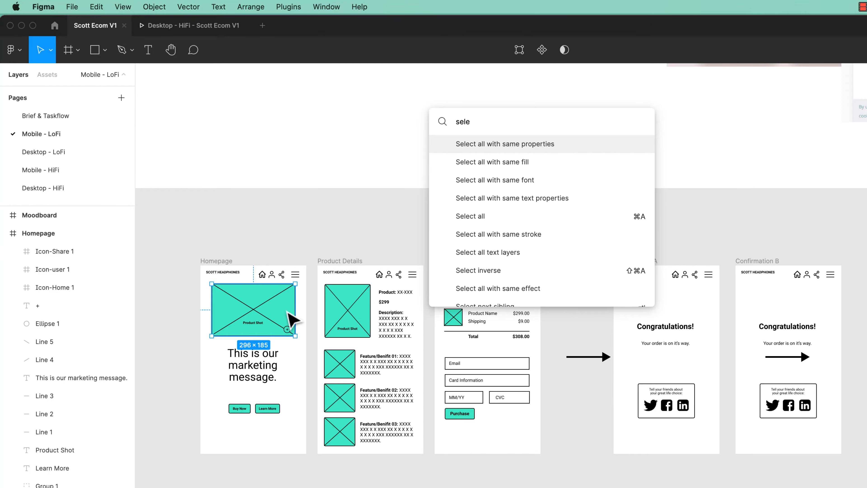
left_click(499, 161)
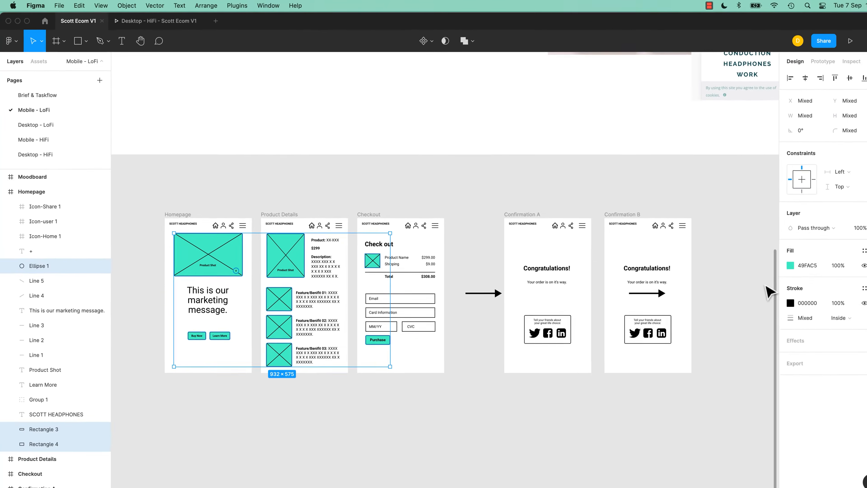
Try the lime green fill CCFA49 on all the selected shapes, and undo the colour change.
left_click(770, 259)
left_click(697, 382)
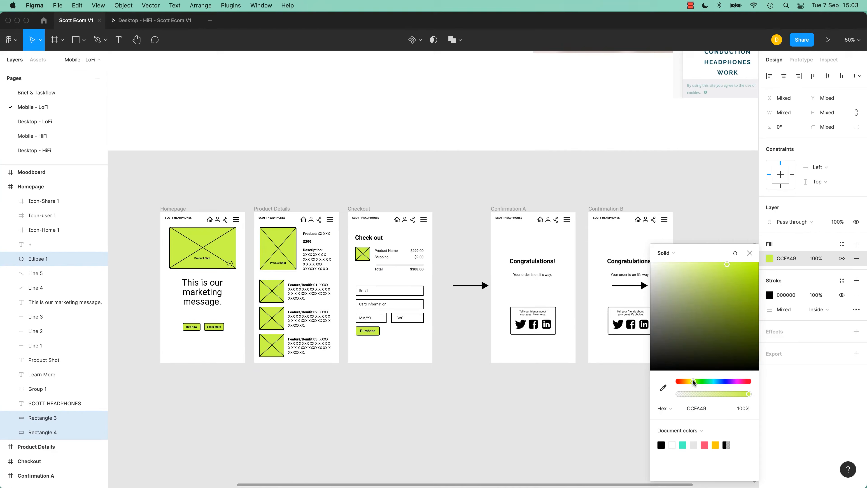
left_click(531, 425)
key("ctrl+z")
key("ctrl+z")
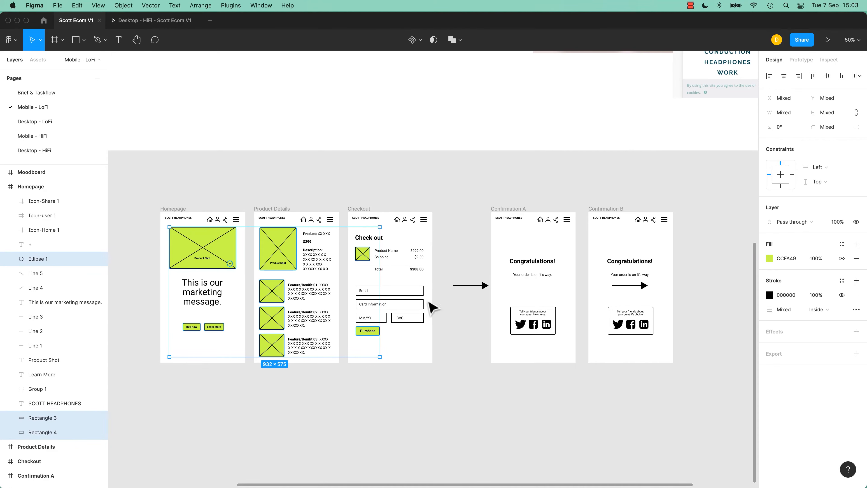
left_click(10, 40)
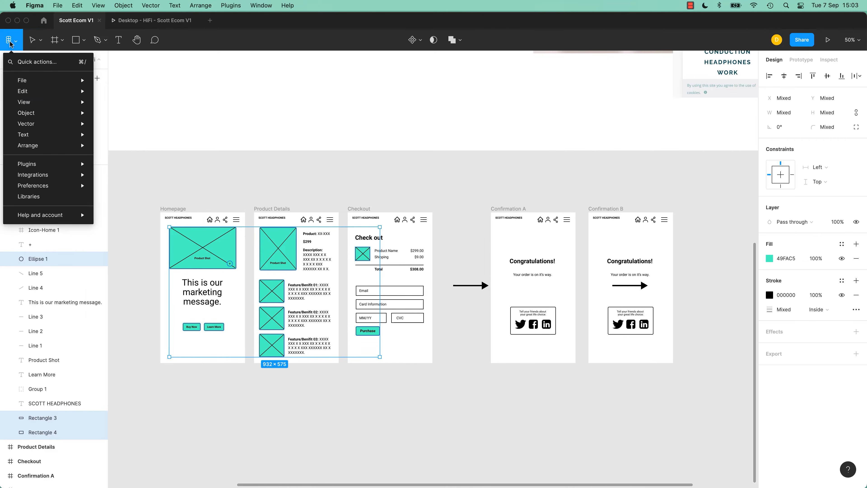
mouse_move(31, 112)
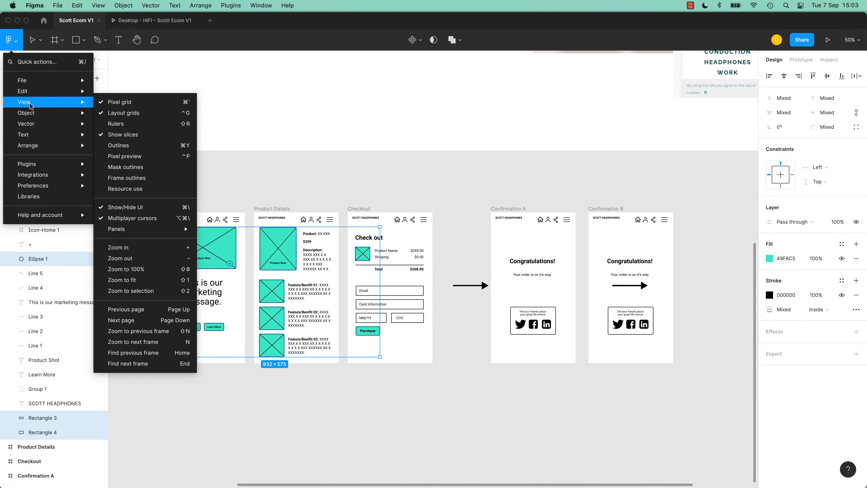
mouse_move(116, 228)
left_click(311, 437)
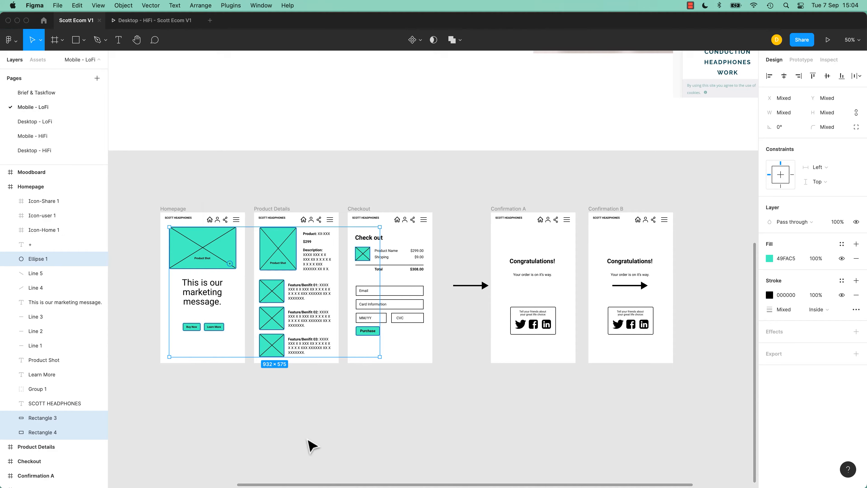
left_click(362, 403)
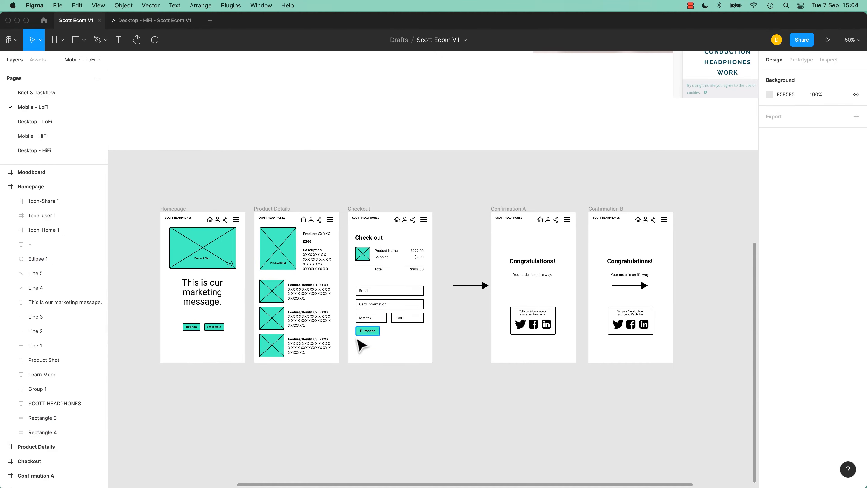
Try the Uppercase quick action on the Homepage marketing message text, and undo the case change.
left_click(217, 295)
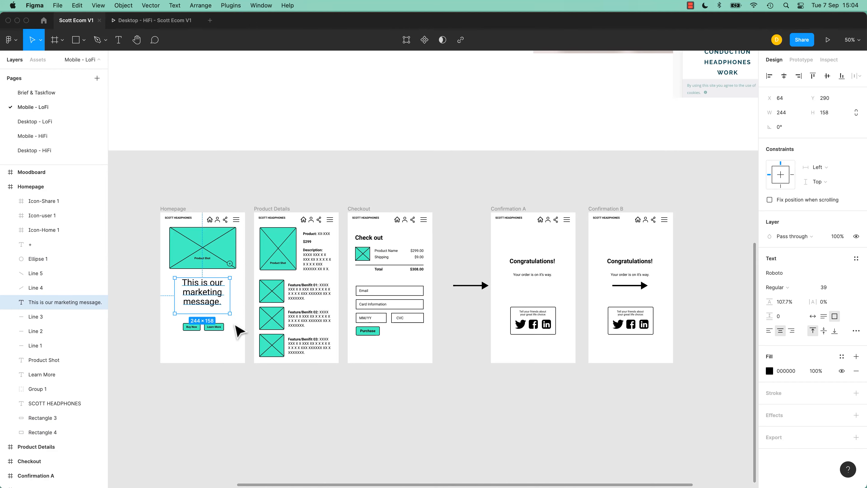
key("super+slash")
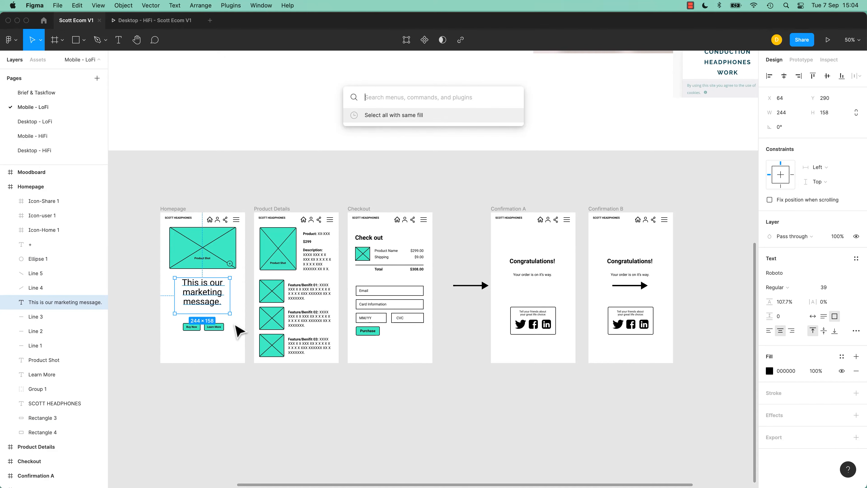
type("upp")
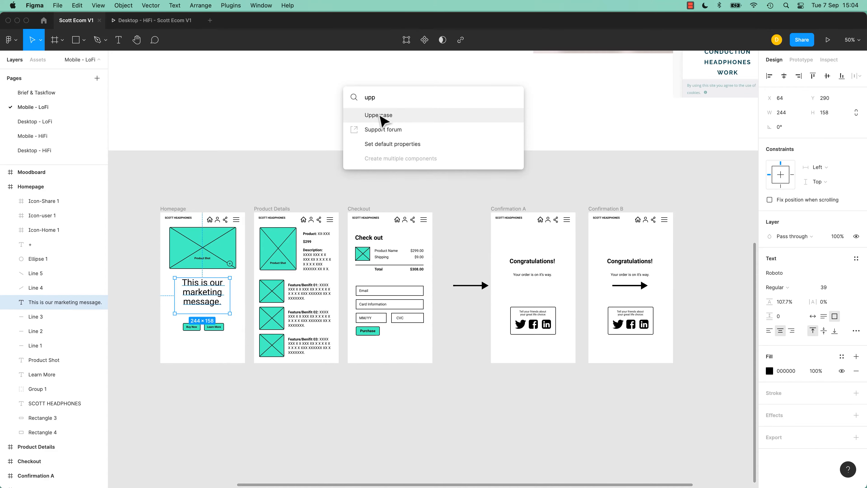
left_click(378, 116)
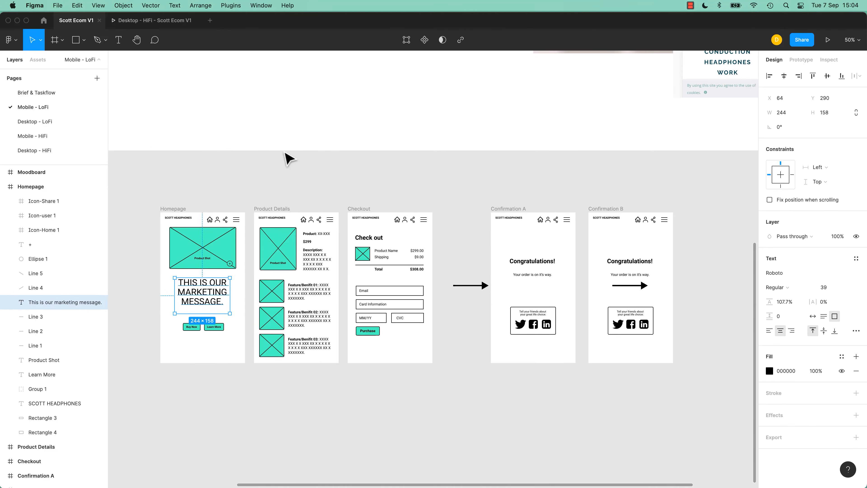
left_click(281, 182)
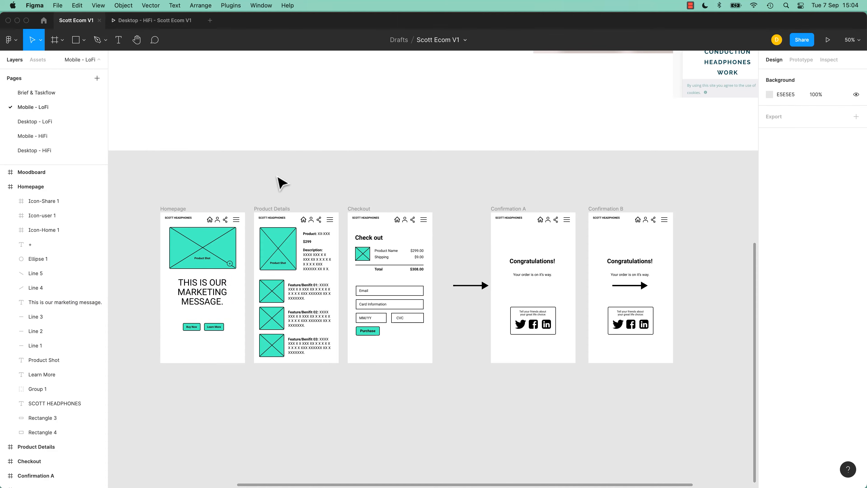
key("super+z")
key("super+z")
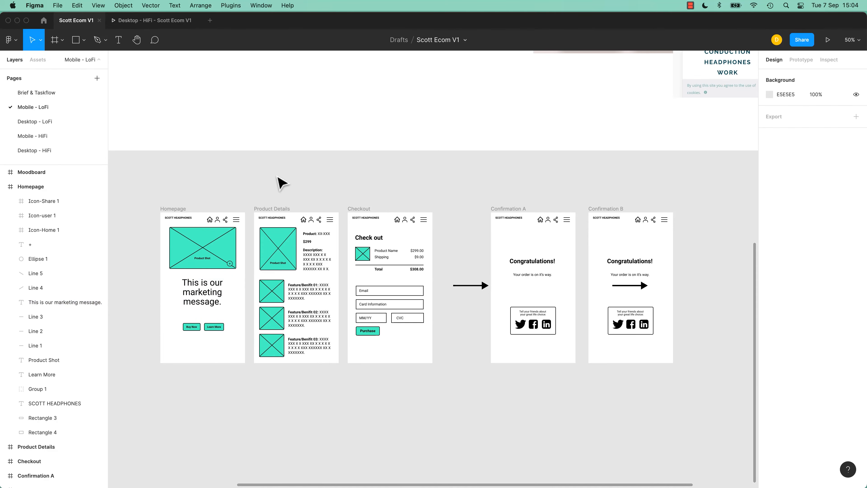
Zoom to 100% and examine the context menu commands for the large product shot in the Product Details frame.
key("shift+0")
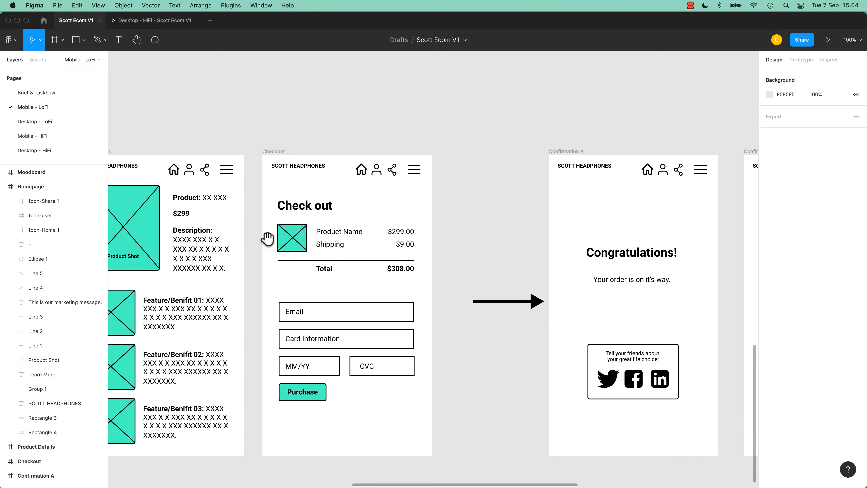
left_click_drag(271, 241, 499, 244)
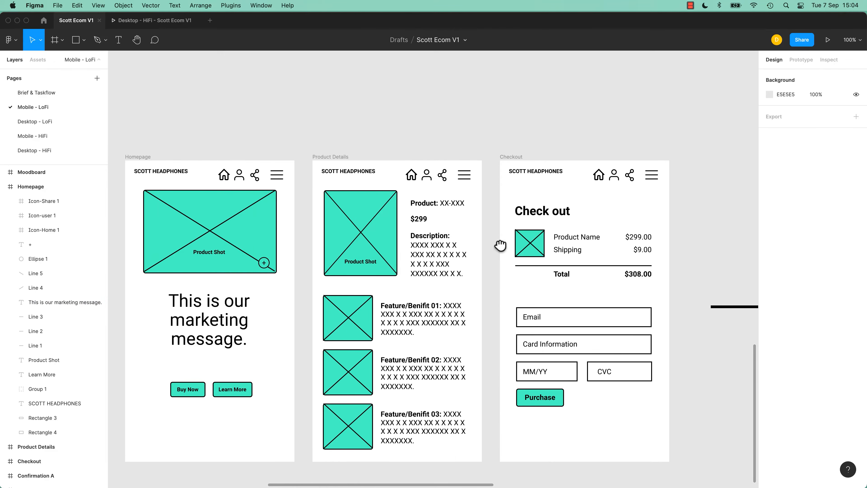
right_click(382, 234)
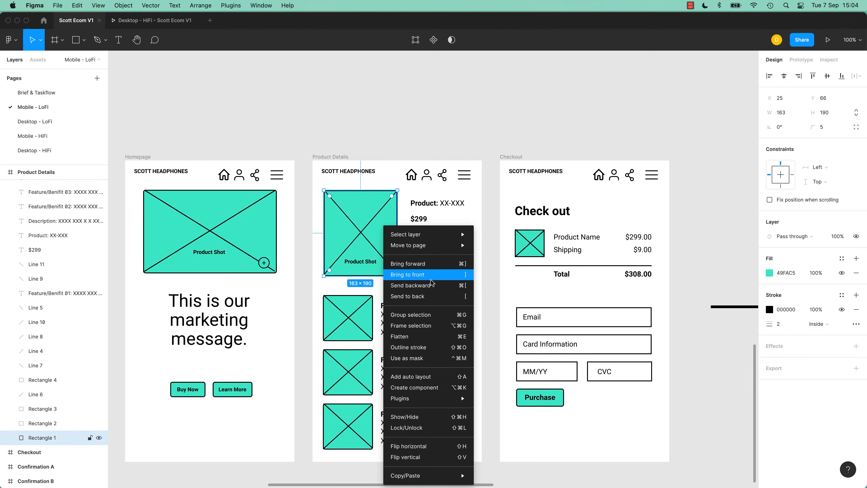
mouse_move(389, 231)
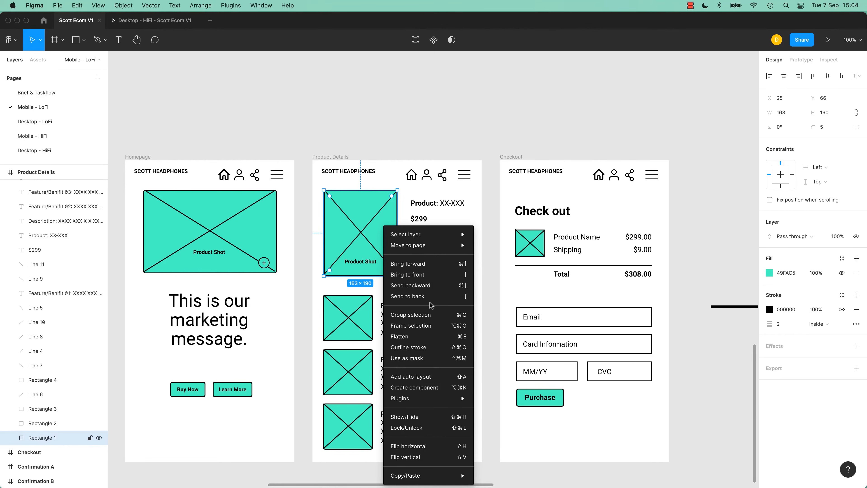
left_click(543, 321)
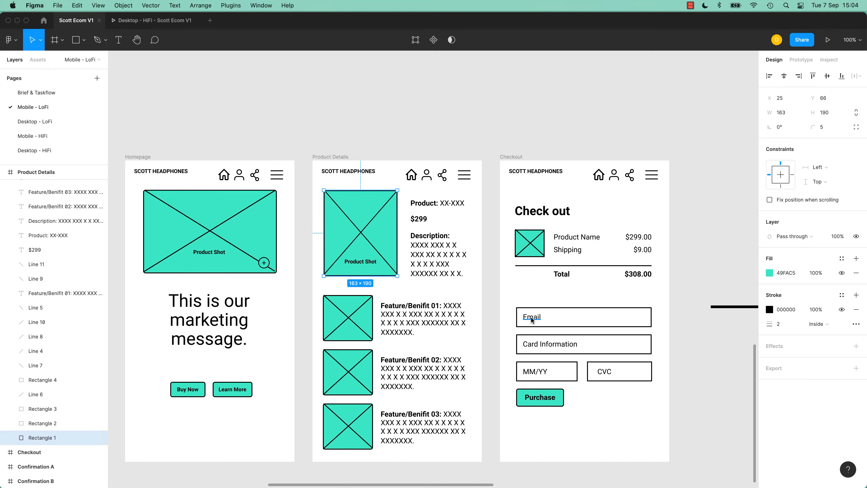
Examine the context menu commands for the Email text in the Checkout frame, and clear the selection.
right_click(531, 318)
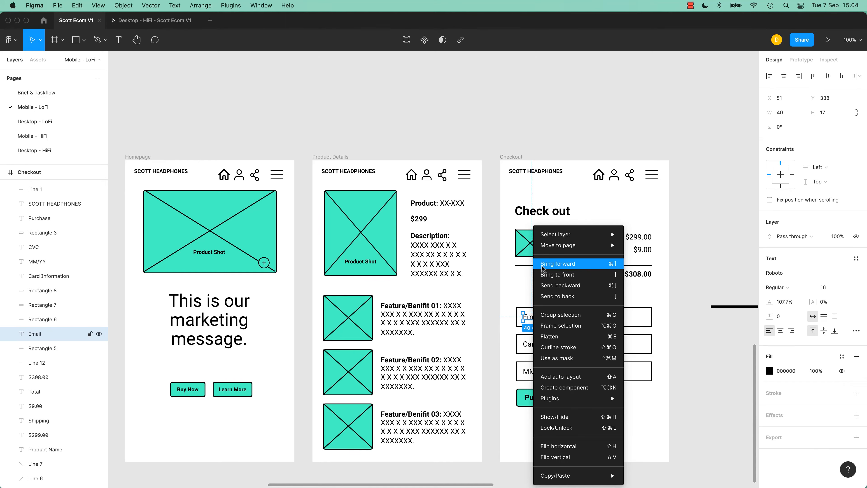
mouse_move(556, 251)
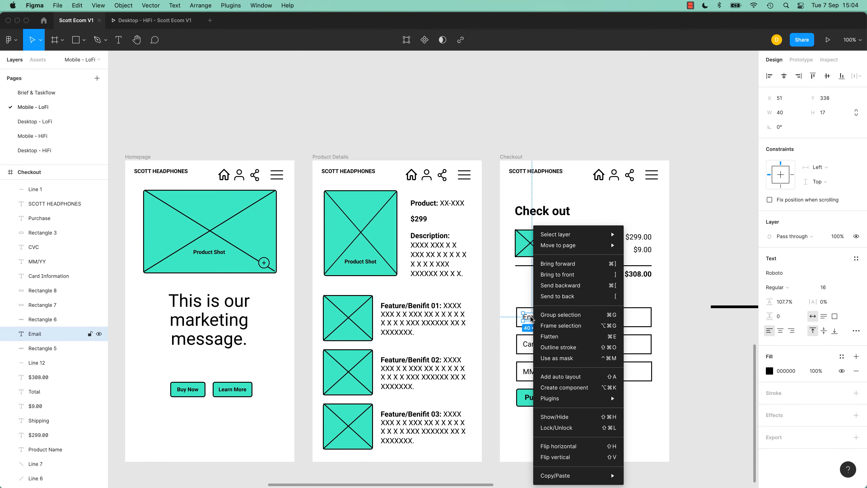
left_click(499, 314)
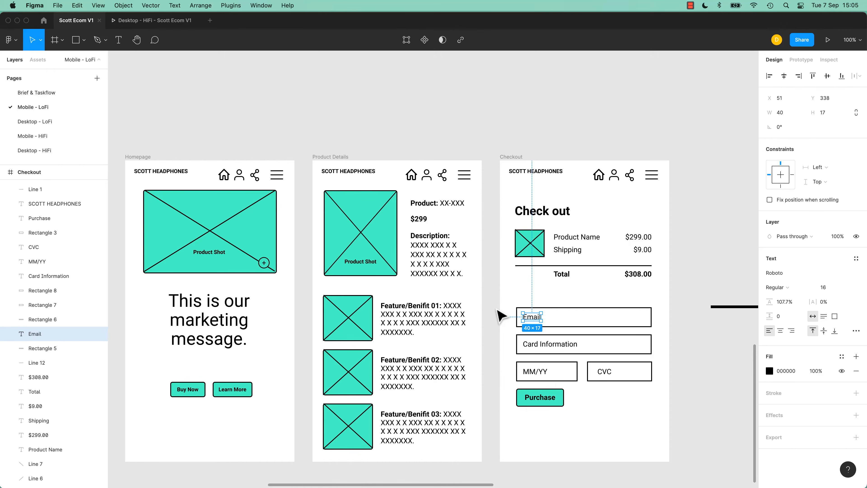
left_click(499, 315)
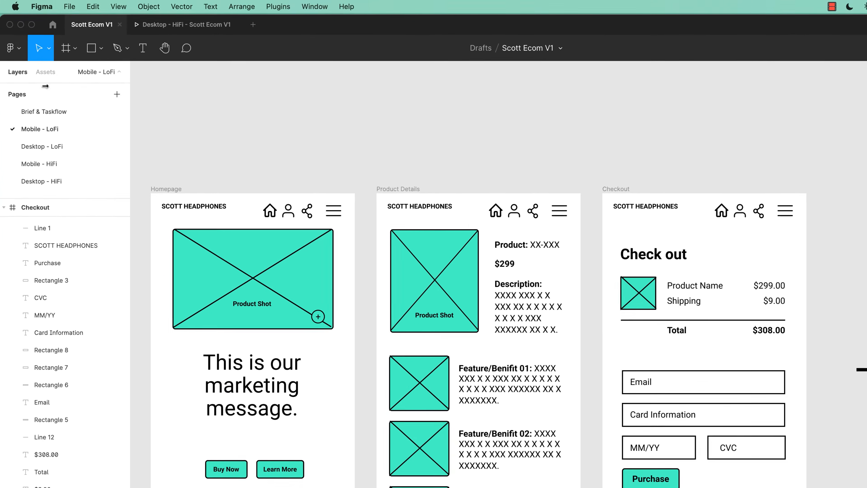
Look at the main menu's File commands, and search the quick actions for "prefe".
left_click(14, 39)
mouse_move(45, 104)
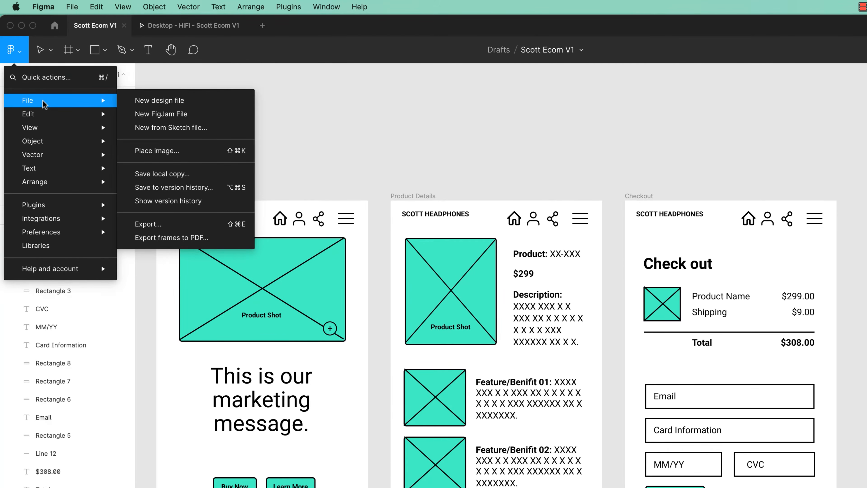
left_click(463, 124)
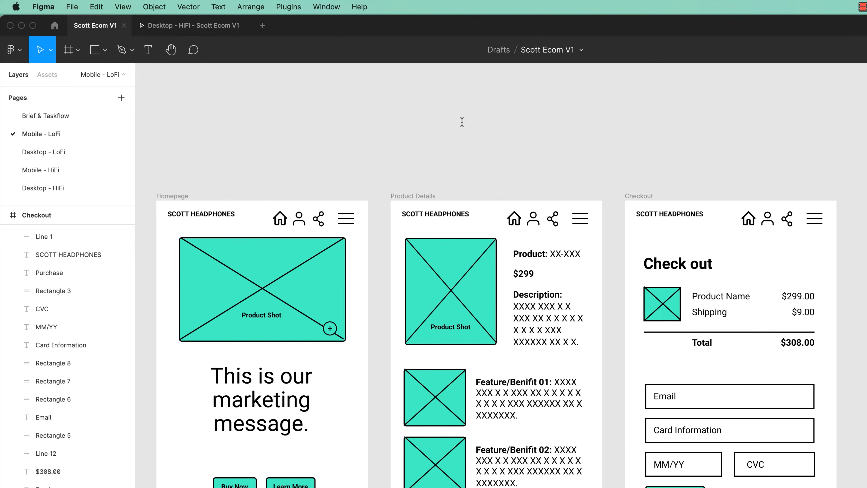
key("super+slash")
type("prefe")
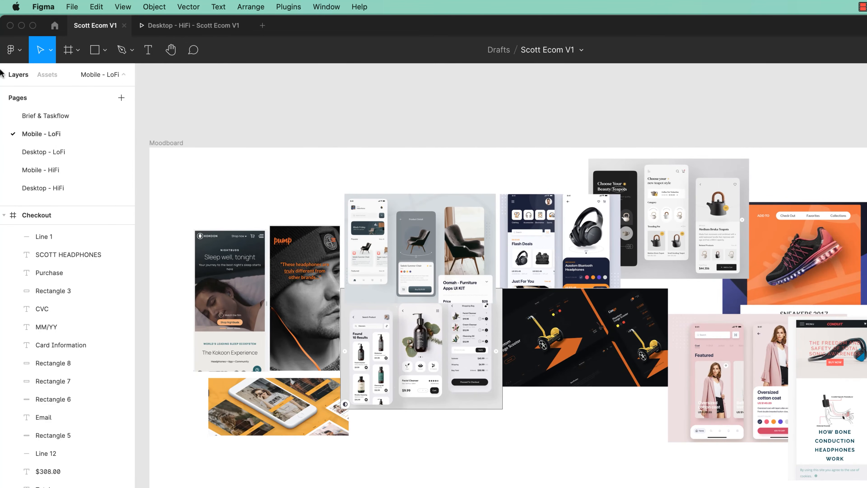
Turn on the "Keep tool selected after use" preference.
left_click(12, 50)
mouse_move(57, 120)
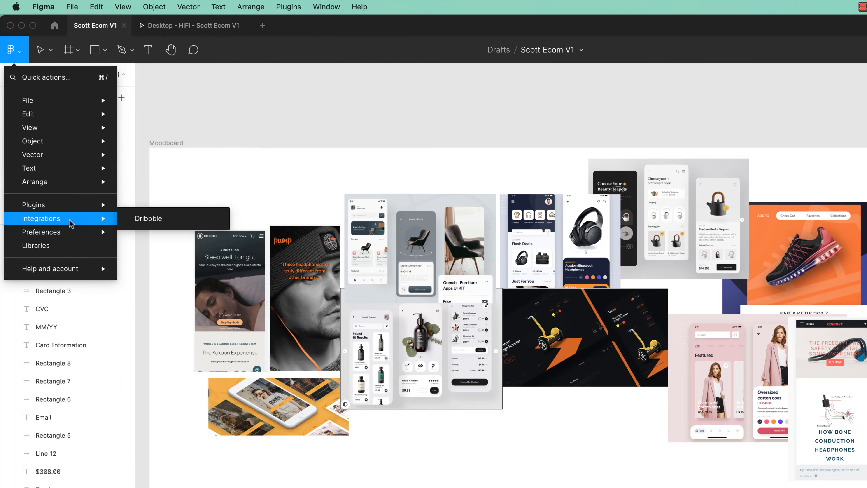
mouse_move(68, 237)
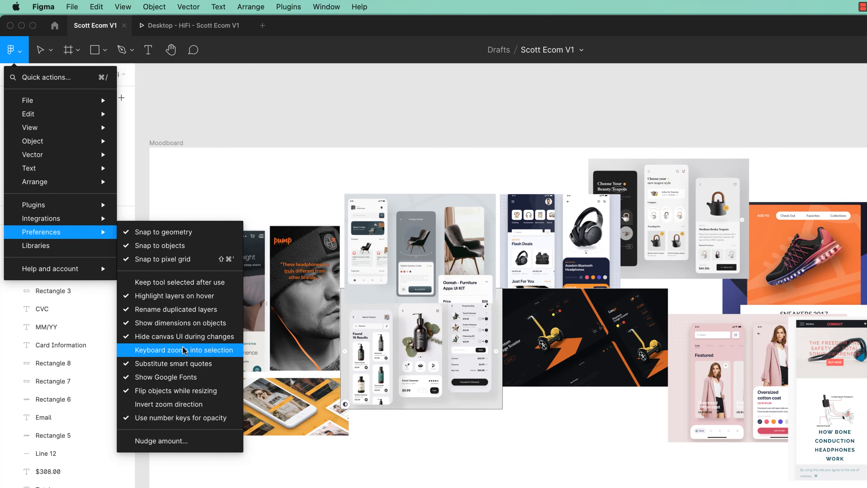
left_click(172, 286)
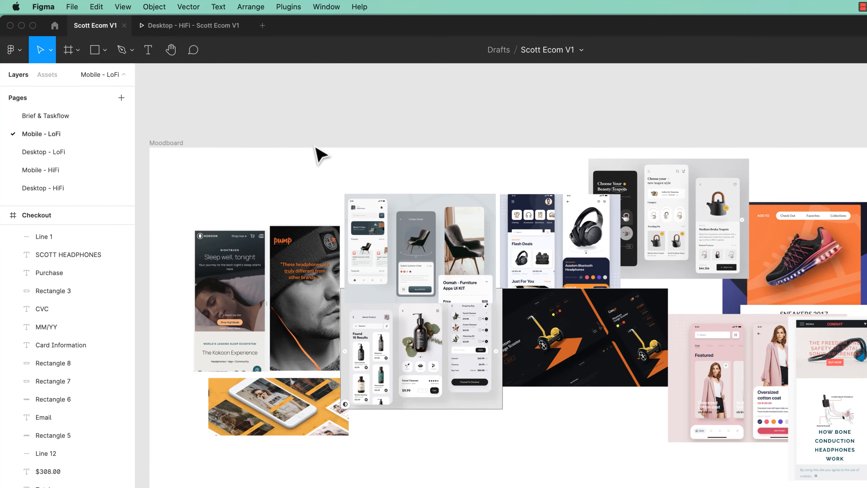
Draw a test rectangle about 563 × 271 above the Moodboard frame, and delete it.
key("r")
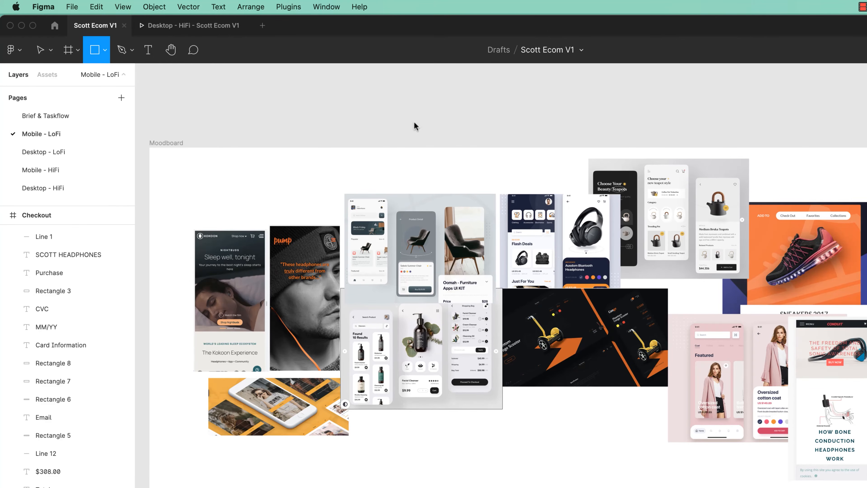
left_click_drag(347, 87, 456, 139)
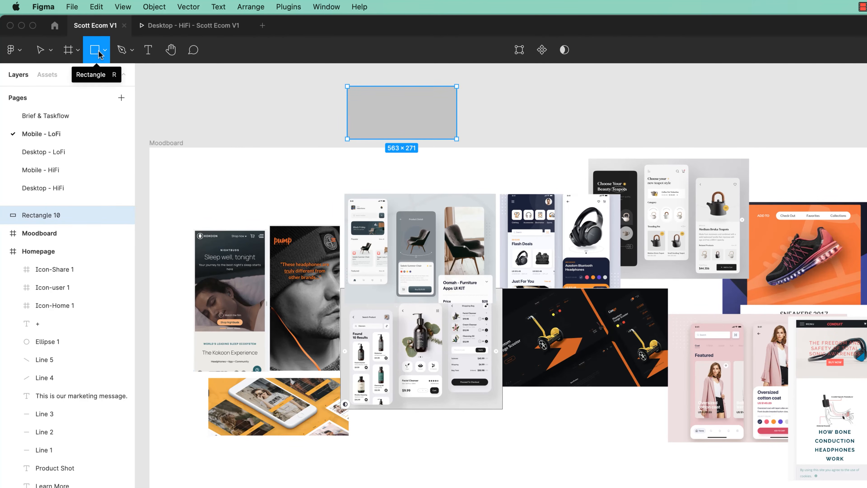
key("Delete")
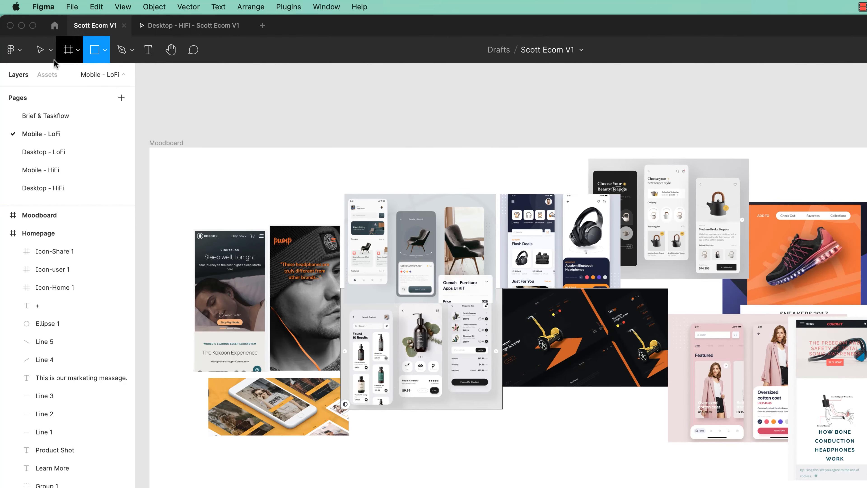
View the nudge amount settings, and remove the stray 100 × 100 rectangle placed in the Moodboard frame.
left_click(26, 53)
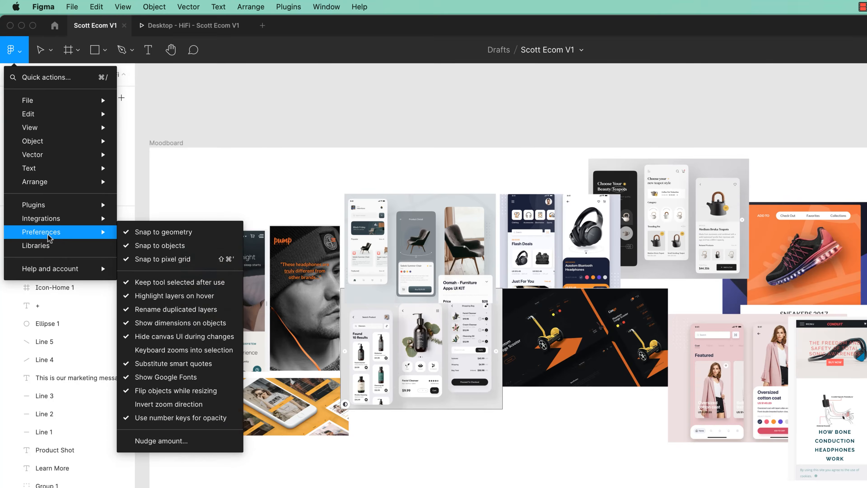
left_click(161, 440)
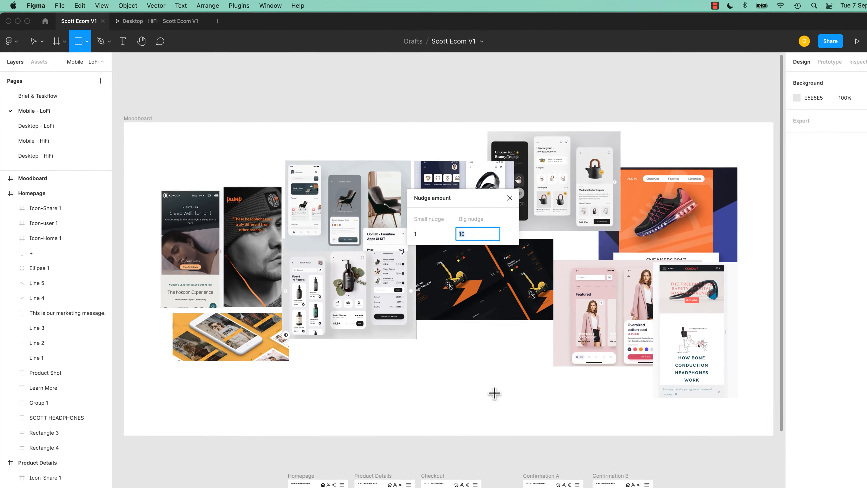
left_click(490, 415)
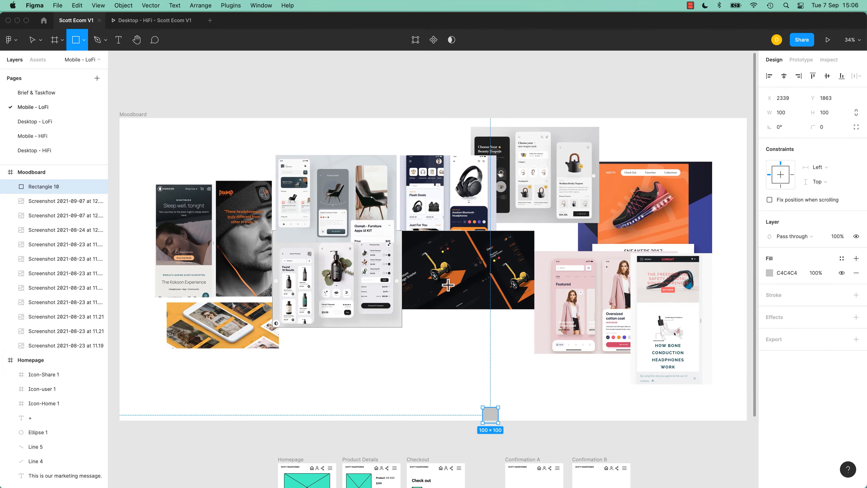
key("v")
key("Delete")
Select the Buy Now button in the Homepage frame, and try zooming to the selection and fitting the whole page.
scroll(465, 365, "down", 10)
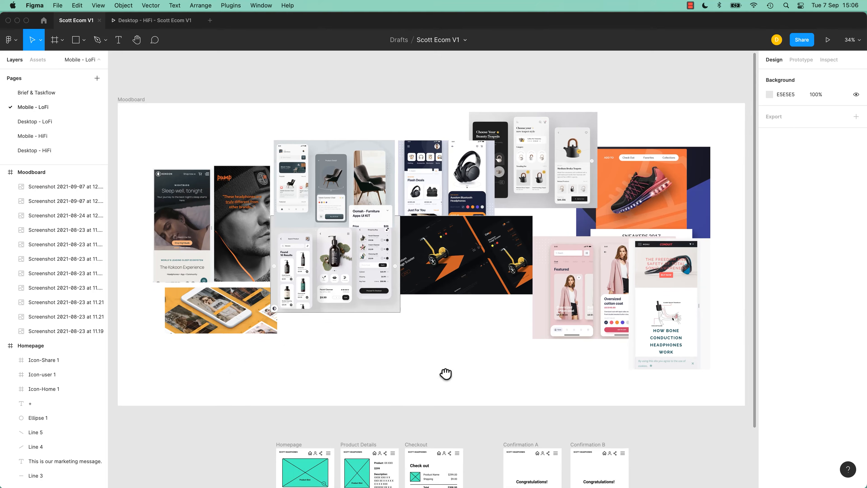
left_click(301, 367)
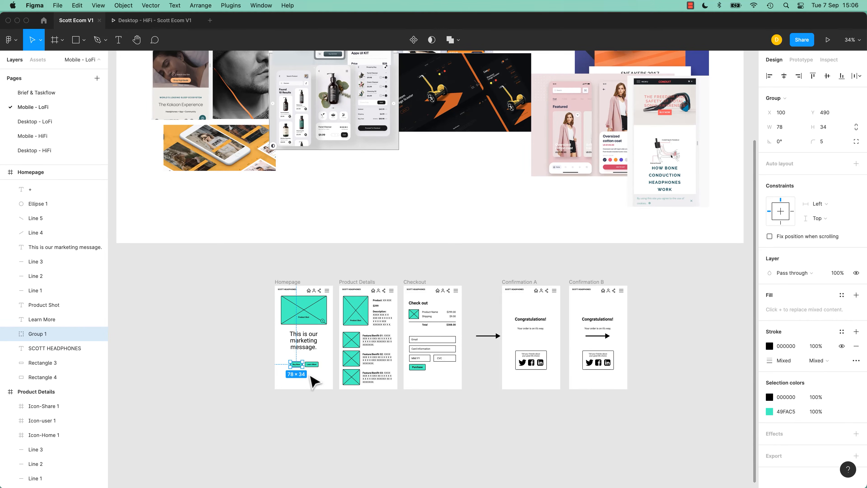
key("shift+2")
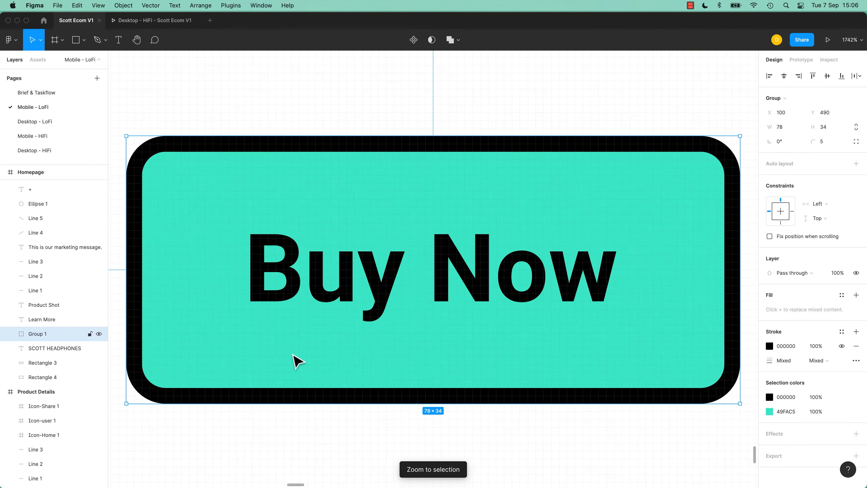
key("shift+1")
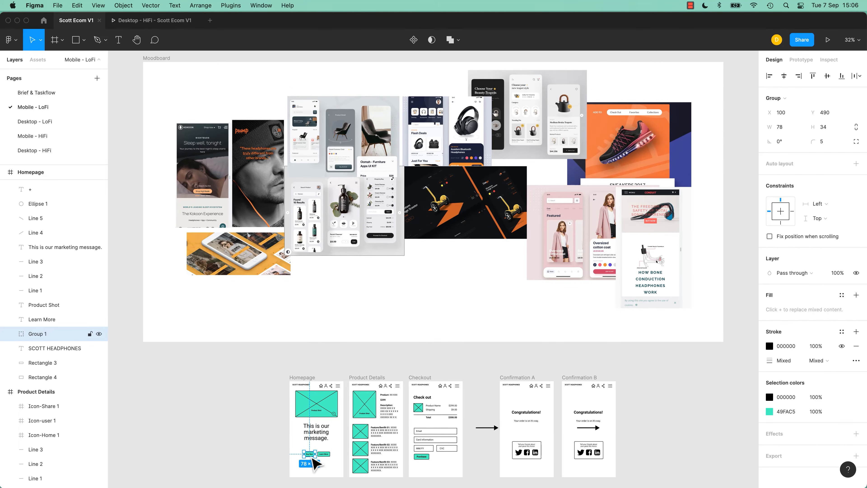
key("shift+2")
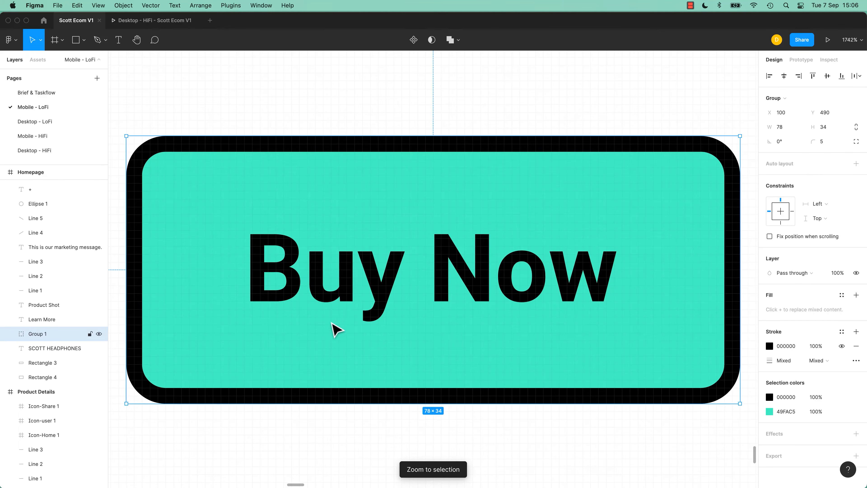
Zoom out to 400%, try nudging the Buy Now button left in 1 px steps, and nudge it back to X 100.
key("minus")
key("minus")
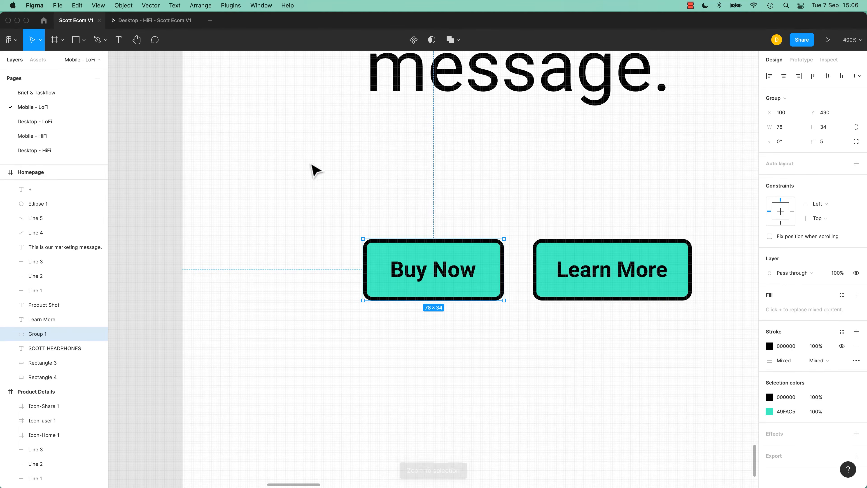
left_click(167, 217)
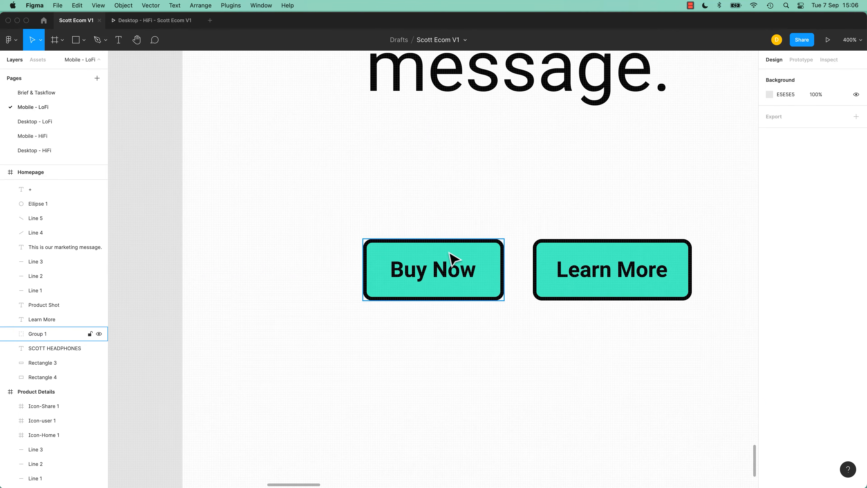
left_click(473, 277)
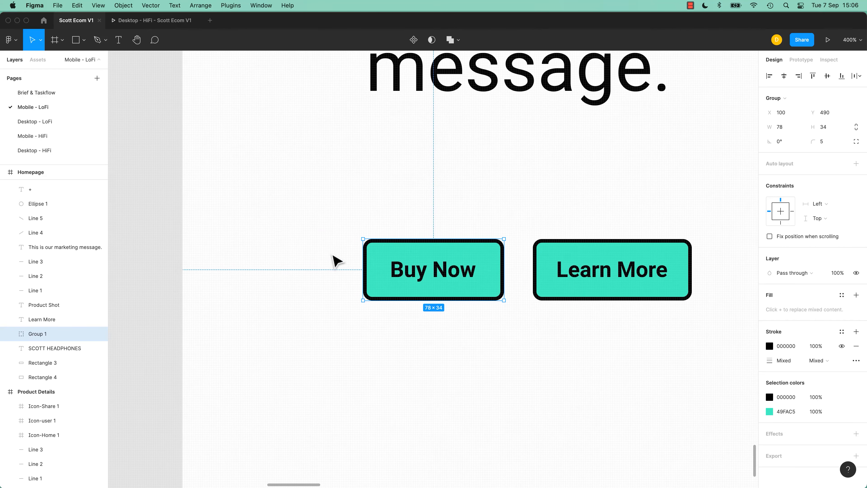
key("Left")
key("Left")
key("Left")
key("Left")
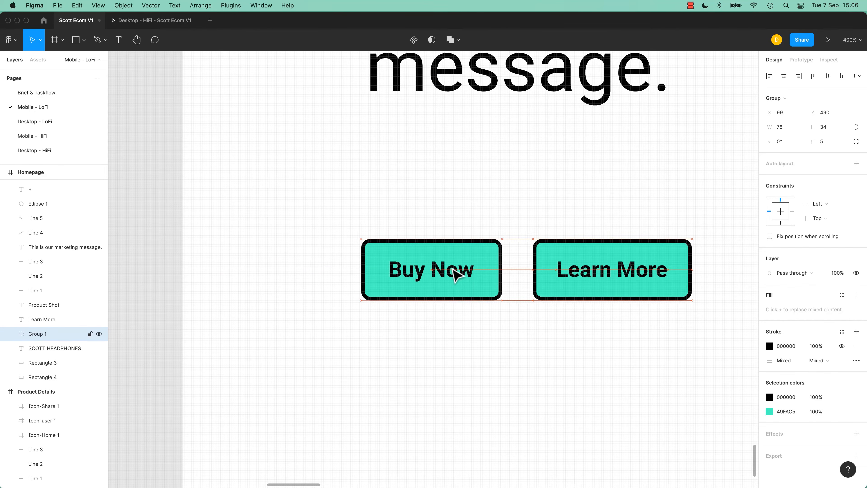
key("Right")
key("Right")
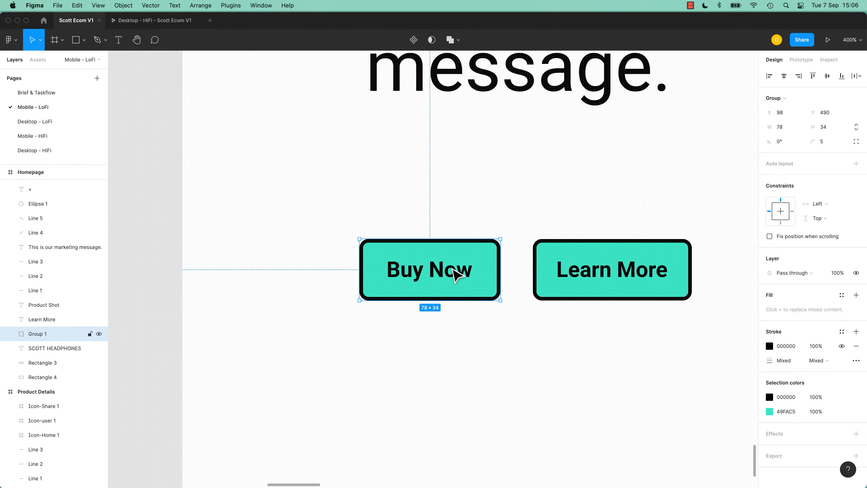
key("Right")
key("Right")
key("Escape")
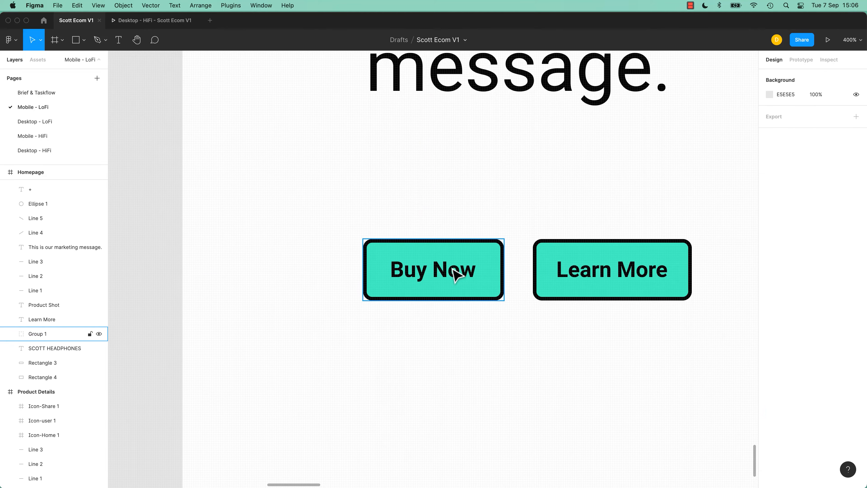
Add a 10 px layout grid to the Homepage frame.
left_click_drag(313, 217, 500, 334)
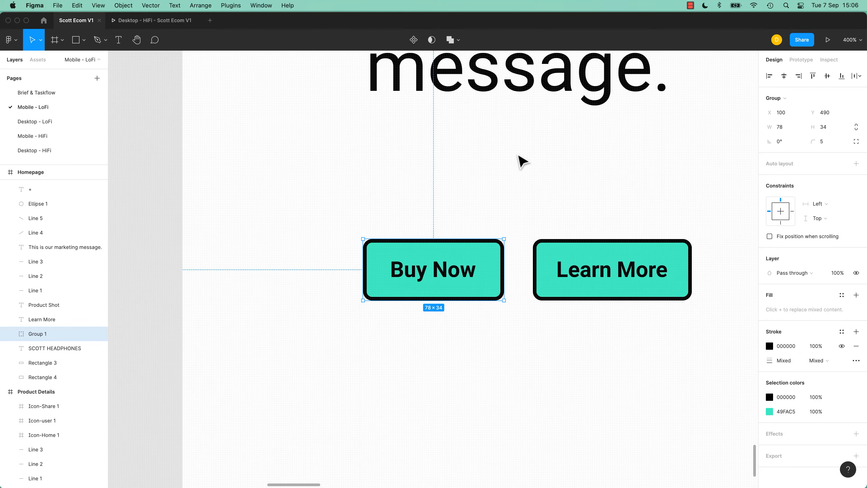
left_click(29, 172)
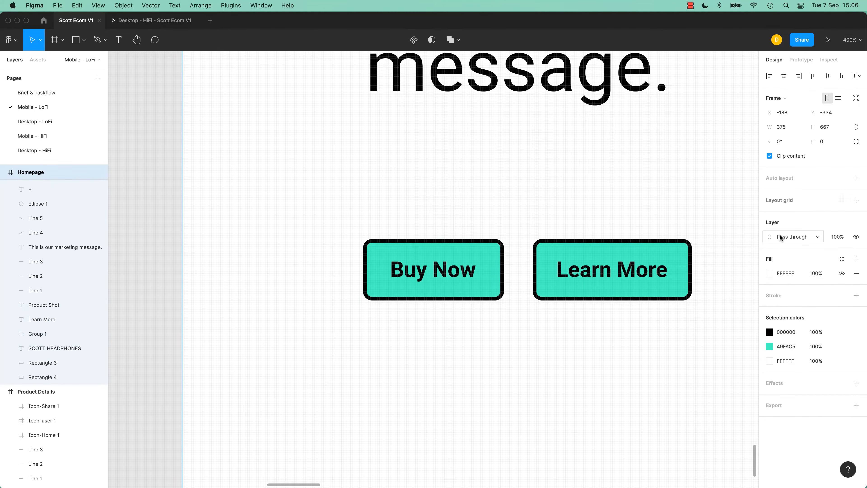
left_click(785, 200)
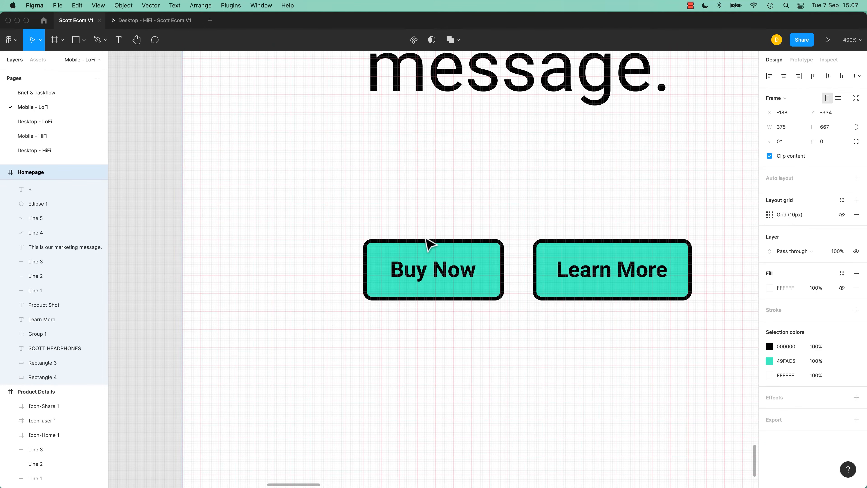
Select the Buy Now button in the Homepage frame, and change the big nudge amount in the preferences to 8.
left_click(424, 254)
left_click(11, 40)
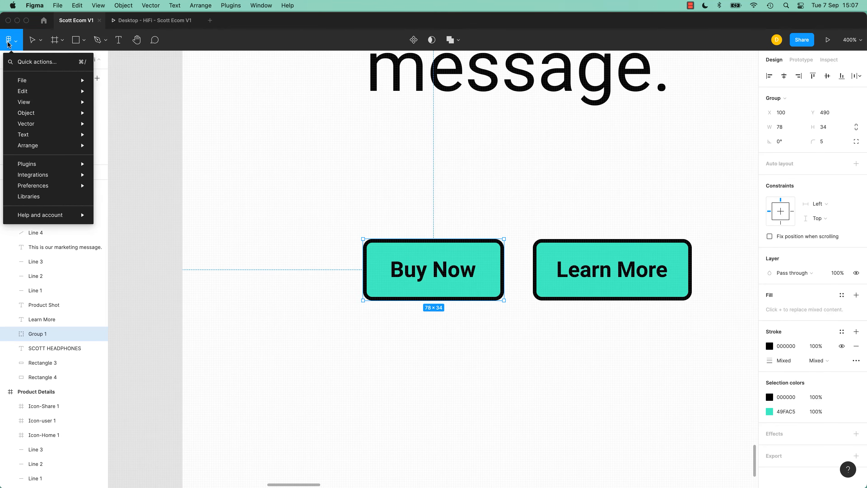
mouse_move(33, 185)
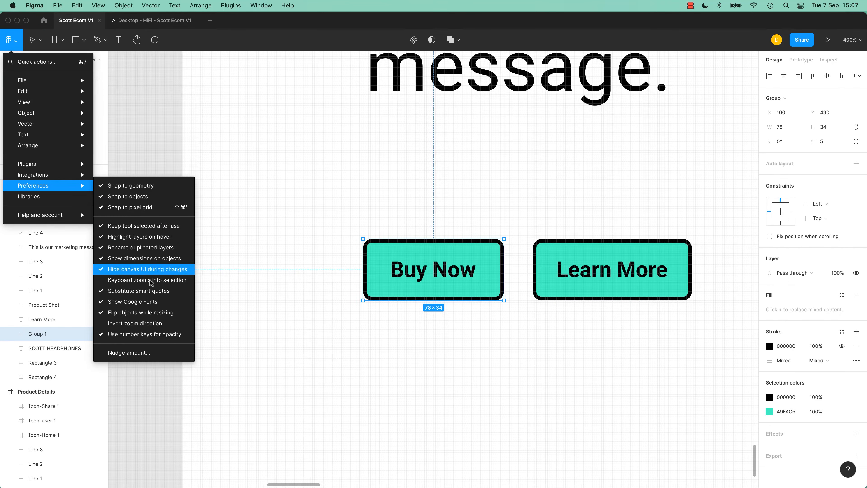
left_click(147, 354)
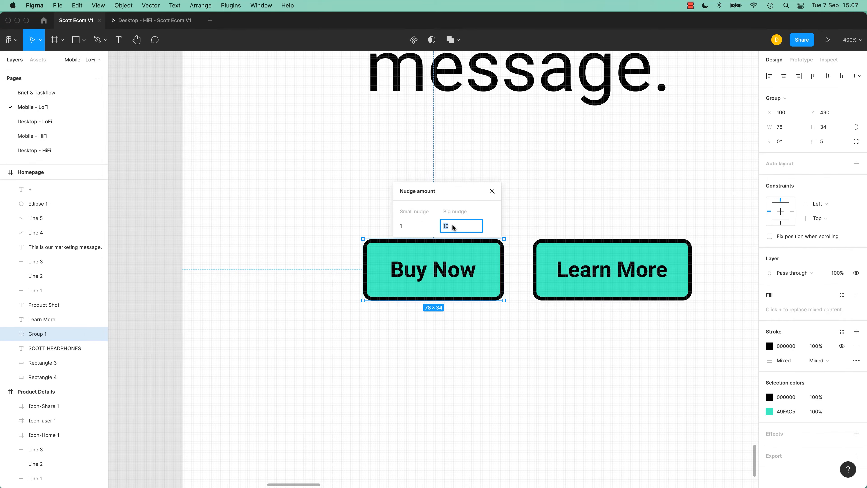
left_click(492, 191)
Nudge the Buy Now button right to X 102 in small steps, and move it in big steps to X 94.
left_click_drag(483, 258, 485, 254)
key("Right")
key("Down")
key("Down")
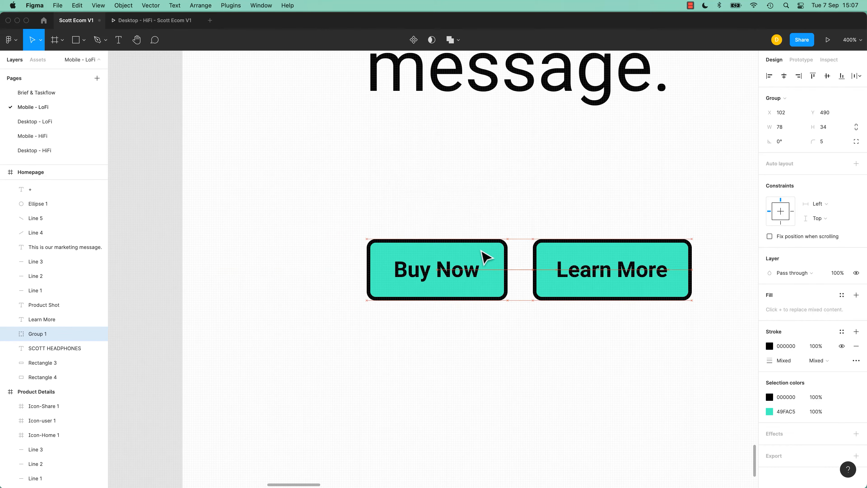
key("shift+Left")
key("shift+Left")
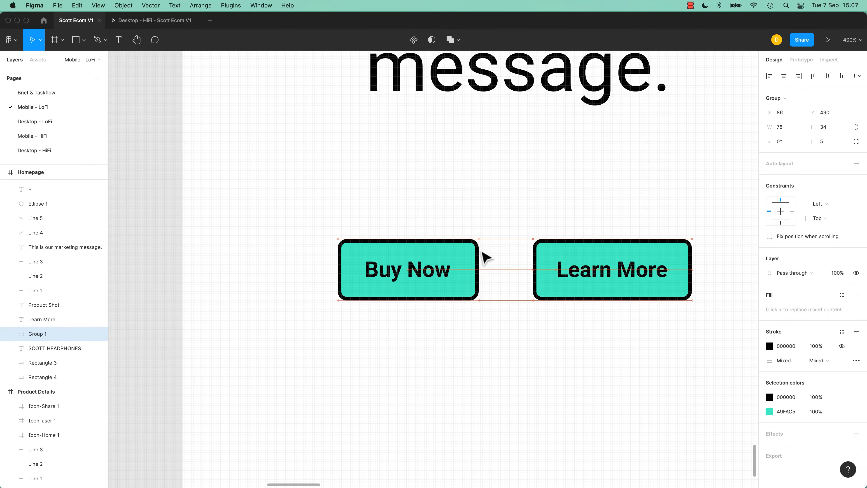
key("shift+Left")
key("shift+Left")
key("shift+Right")
key("shift+Right")
key("shift+Right")
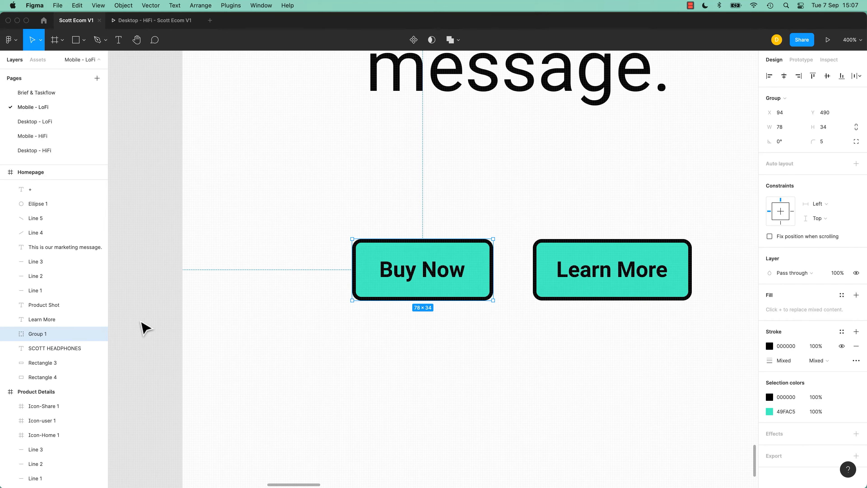
left_click(145, 285)
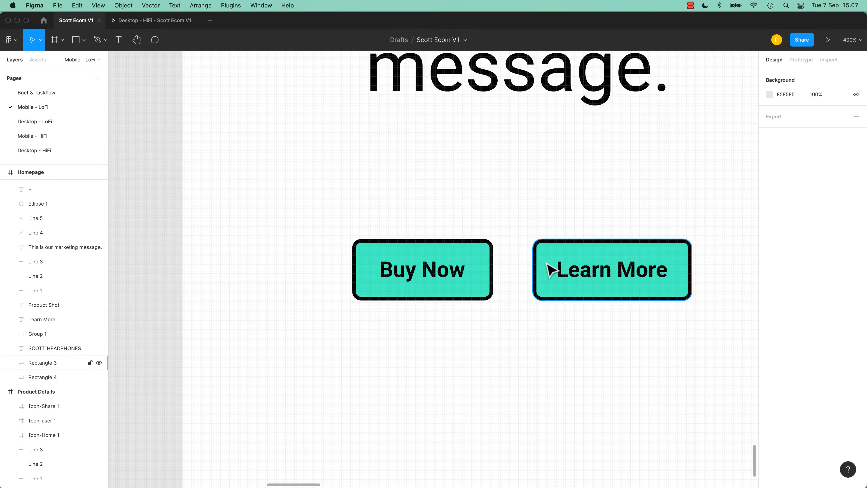
Expand the Buy Now group's layers to examine its text and rectangle, and clear the selection.
left_click(454, 273)
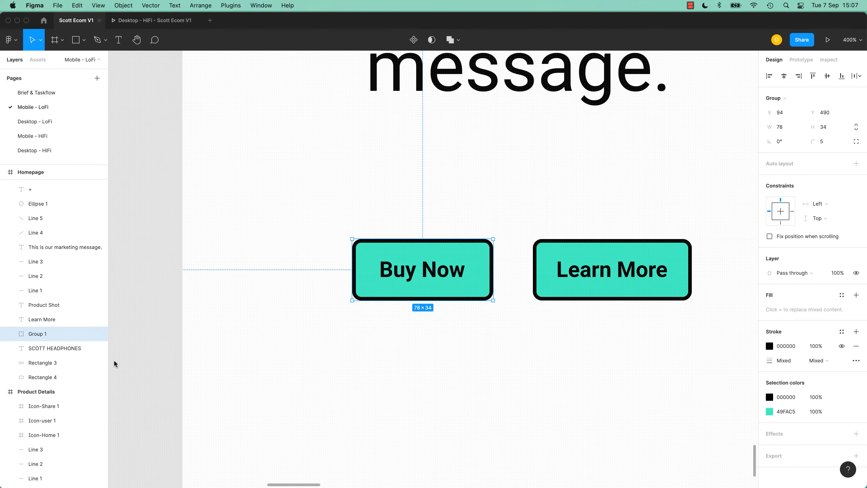
left_click(9, 335)
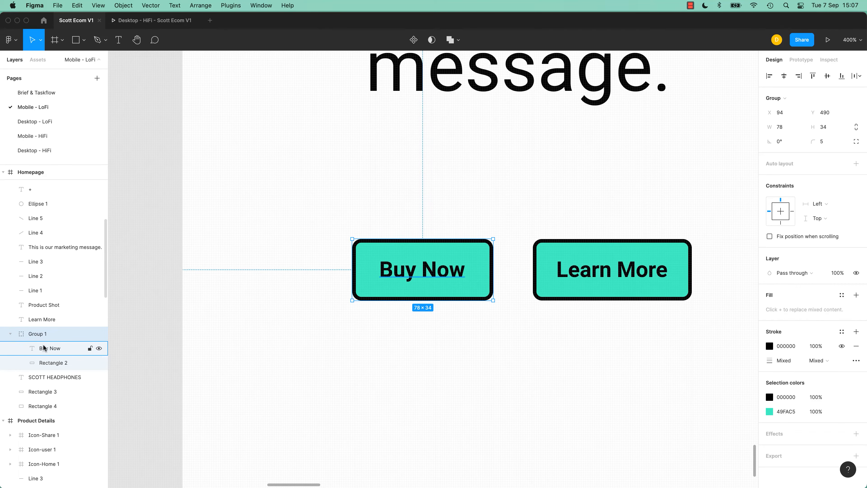
left_click(47, 362)
left_click(102, 333)
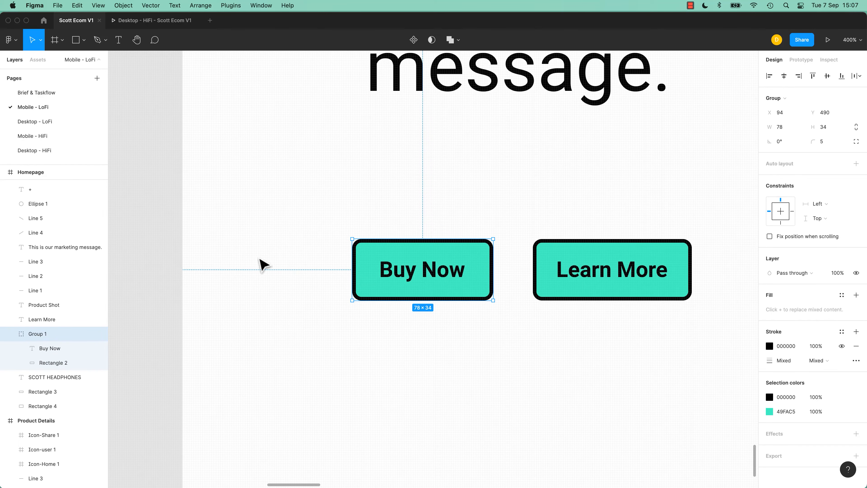
left_click(302, 236)
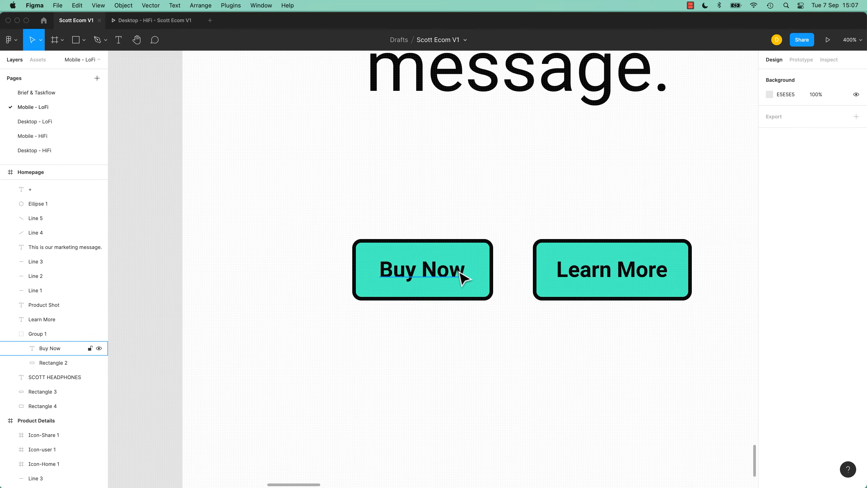
Select the Buy Now text directly inside its group on the canvas, and try reaching it through the group.
left_click(450, 276)
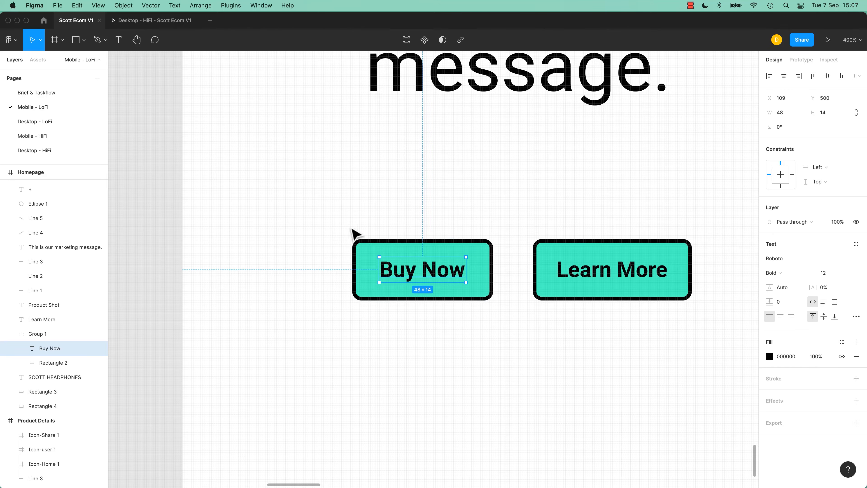
left_click(352, 233)
left_click(443, 269)
double_click(456, 275)
left_click(434, 289)
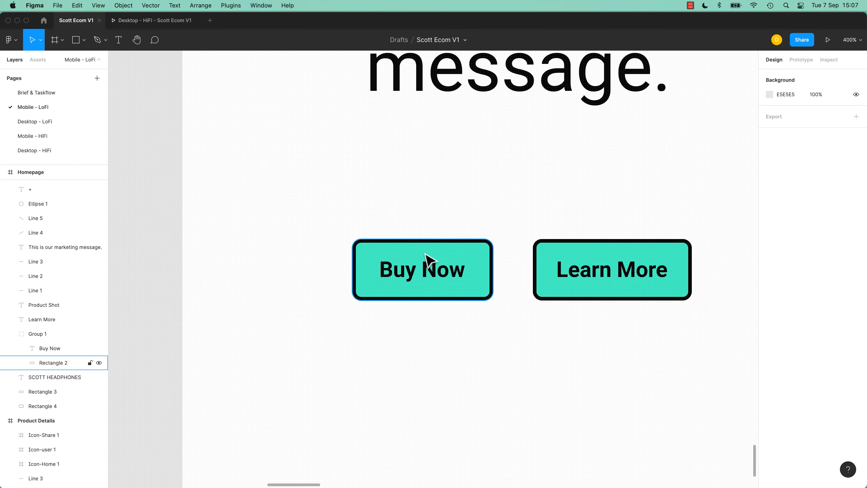
Group the Feature/Benifit 01 thumbnail and text in the Product Details frame.
key("super+minus")
key("super+minus")
left_click_drag(573, 221, 335, 321)
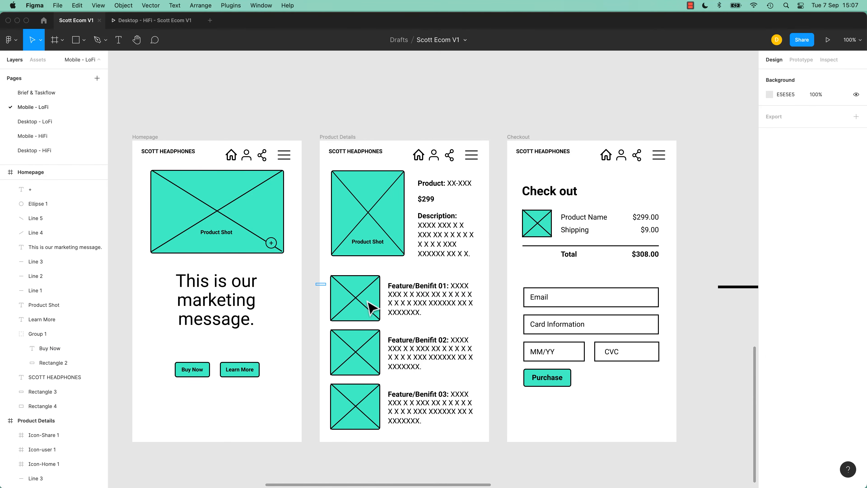
left_click_drag(317, 283, 425, 319)
key("super+g")
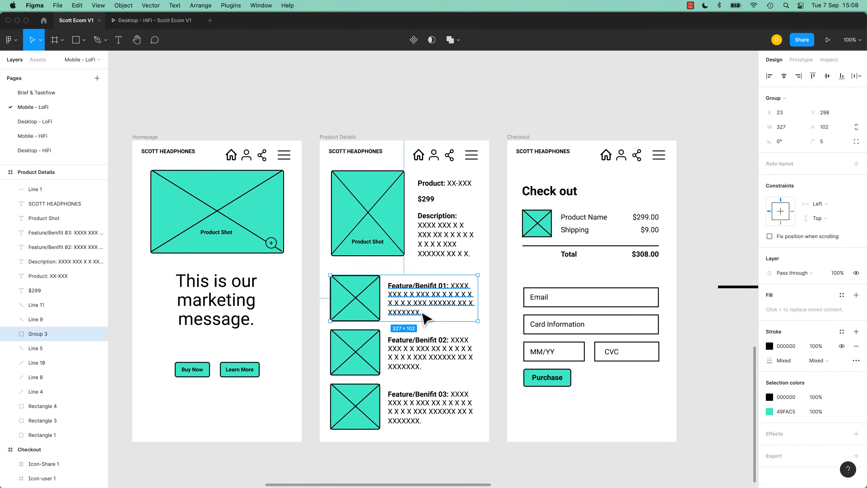
Group the feature group with the large Product Shot rectangle, and wrap the result in another group.
left_click(395, 228, "shift")
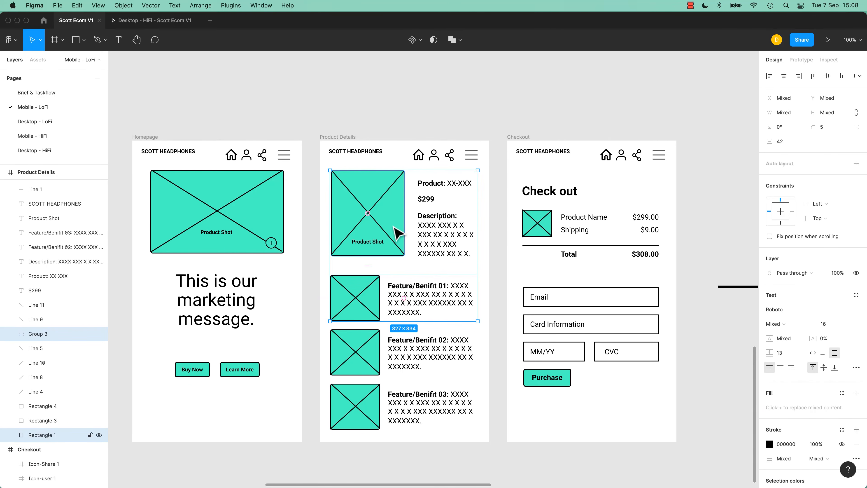
key("super+g")
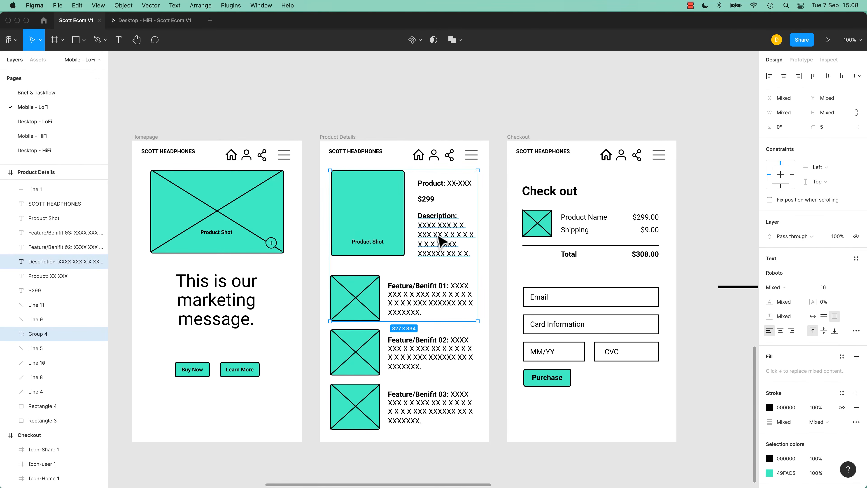
key("super+g")
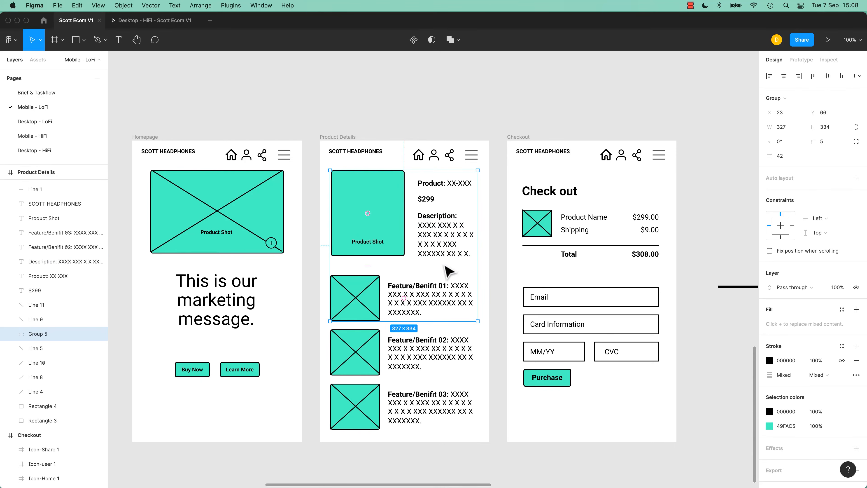
Drill through the nested groups to the Feature/Benifit 01 text, and directly select a diagonal line in its thumbnail.
double_click(445, 236)
double_click(395, 294)
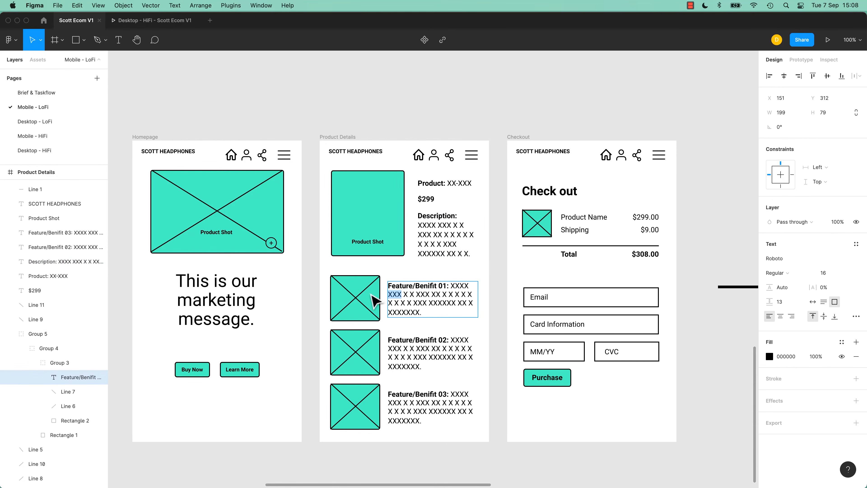
left_click(498, 249)
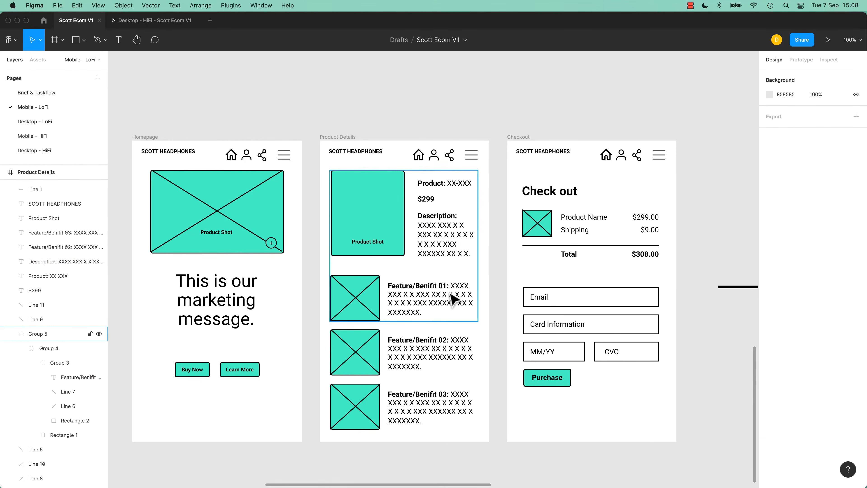
left_click(407, 300)
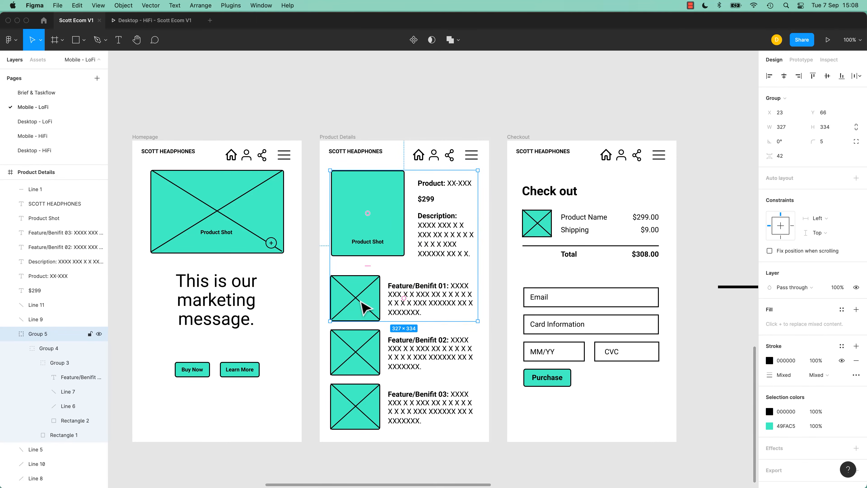
left_click(362, 307, "super")
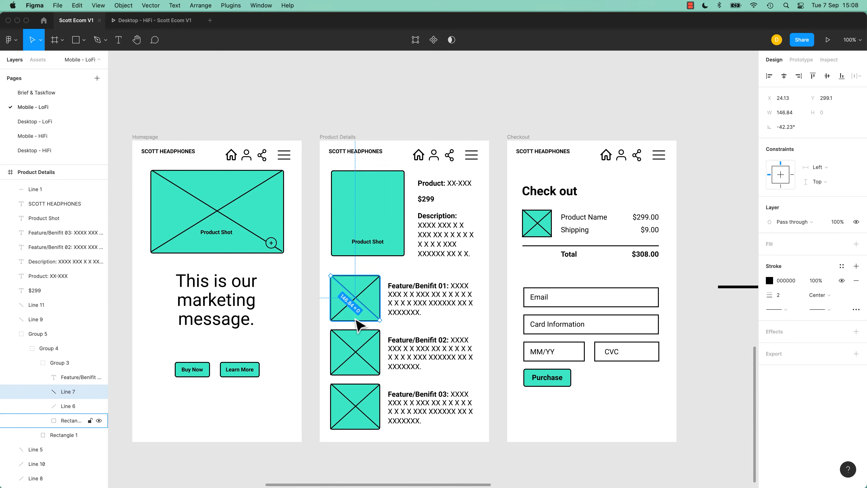
Undo all the nested groupings in the Product Details frame.
key("super+z")
key("super+z")
key("super+z")
key("super+z")
key("super+z")
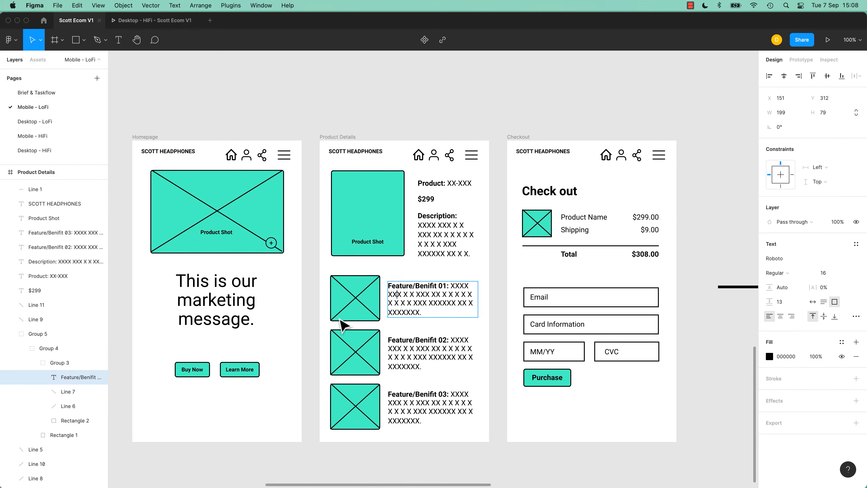
key("super+z")
key("super+z")
key("super+z")
key("super+z")
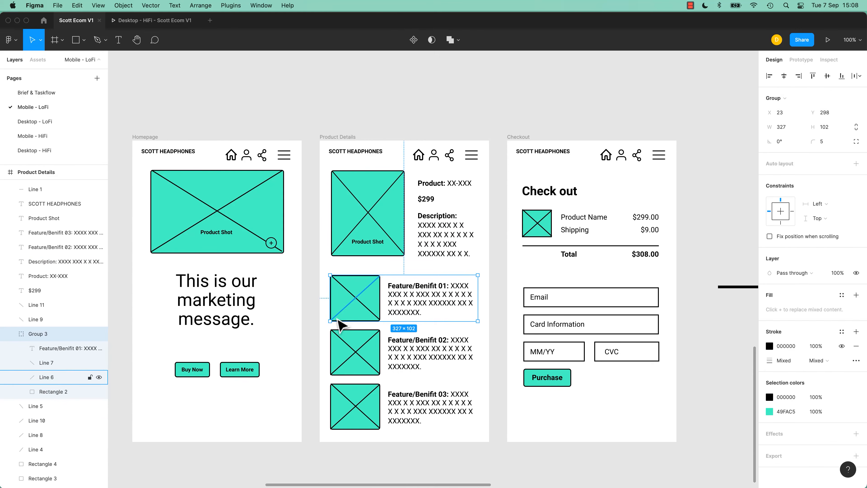
key("super+z")
key("super+z")
key("super+z")
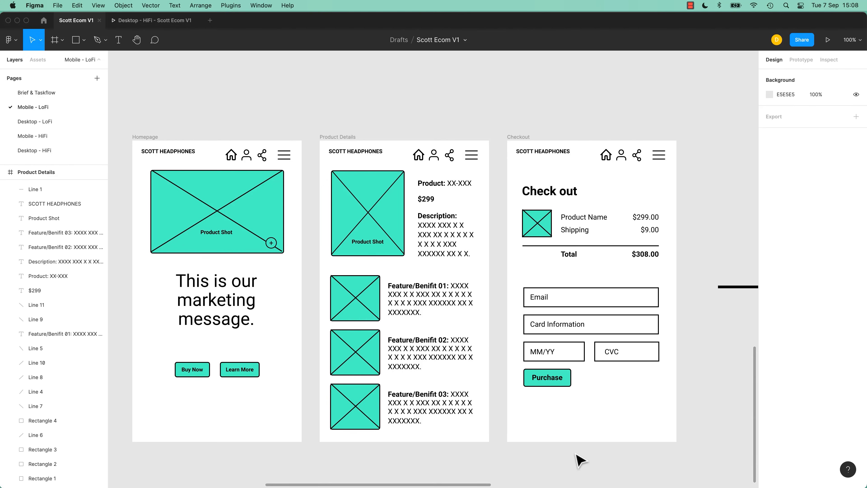
View the quick actions search and the essential keyboard shortcuts, and close the shortcuts reference.
key("super+slash")
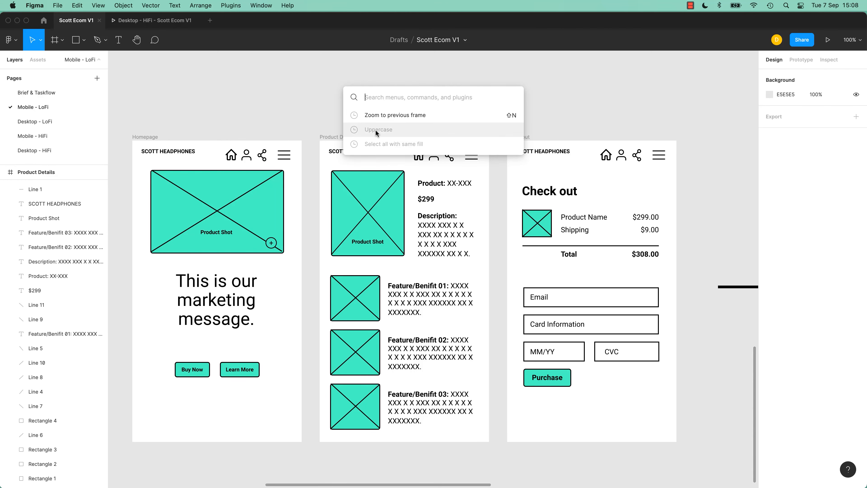
left_click(846, 471)
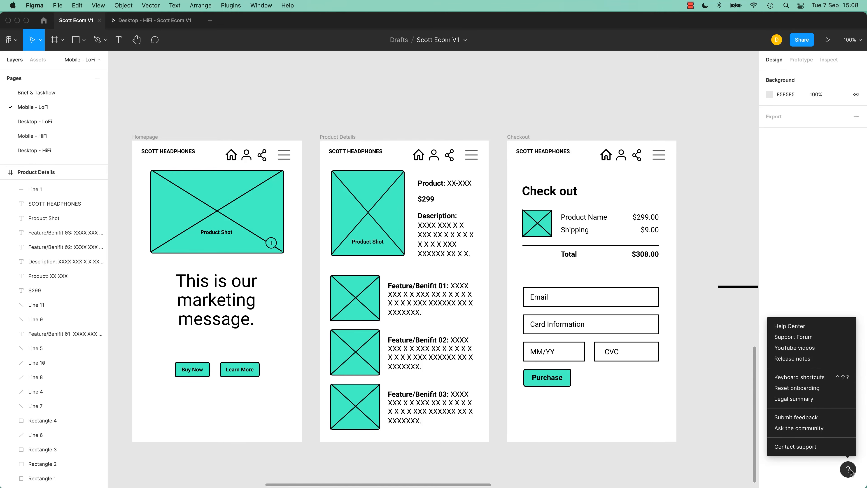
left_click(805, 375)
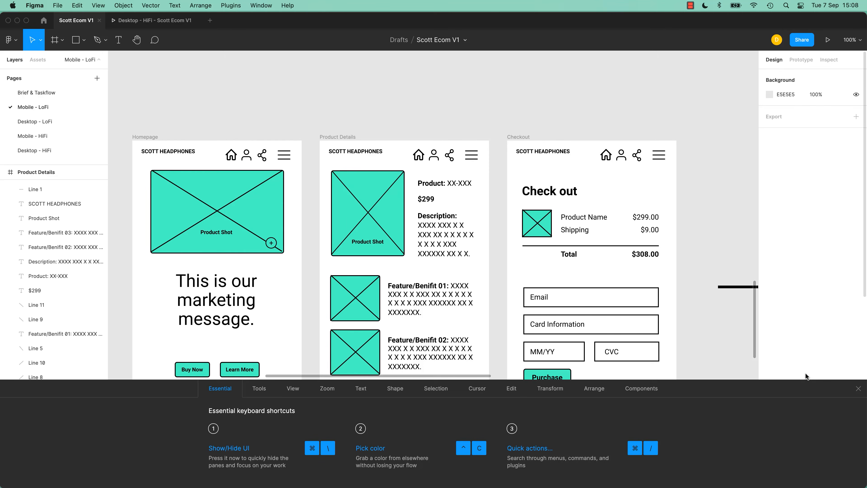
left_click(857, 389)
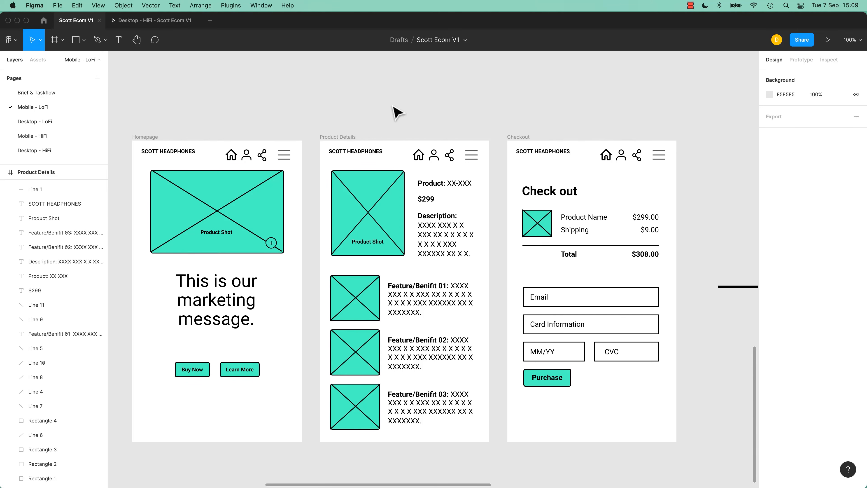
Convert the Buy Now button's group in the Homepage frame into a frame.
left_click(199, 373)
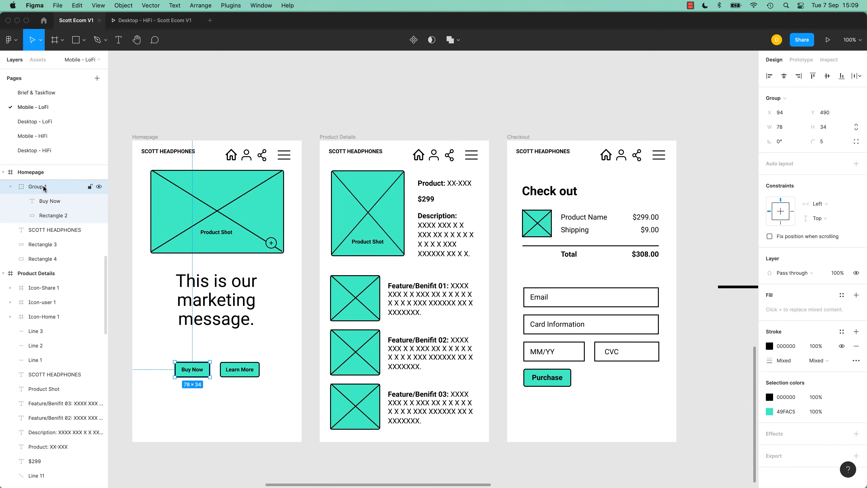
left_click(780, 99)
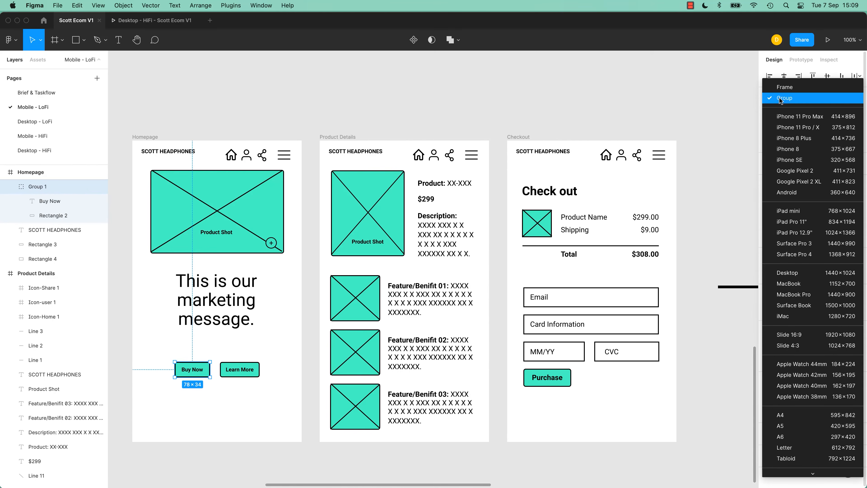
left_click(784, 88)
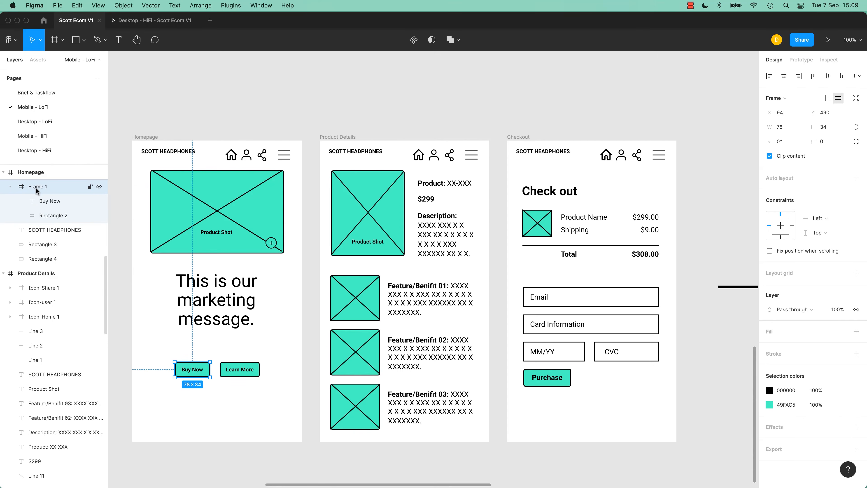
Reorder the Buy Now frame's layer out of Homepage to above Moodboard, and return it to Homepage above Icon-Share 1.
left_click_drag(37, 169, 42, 214)
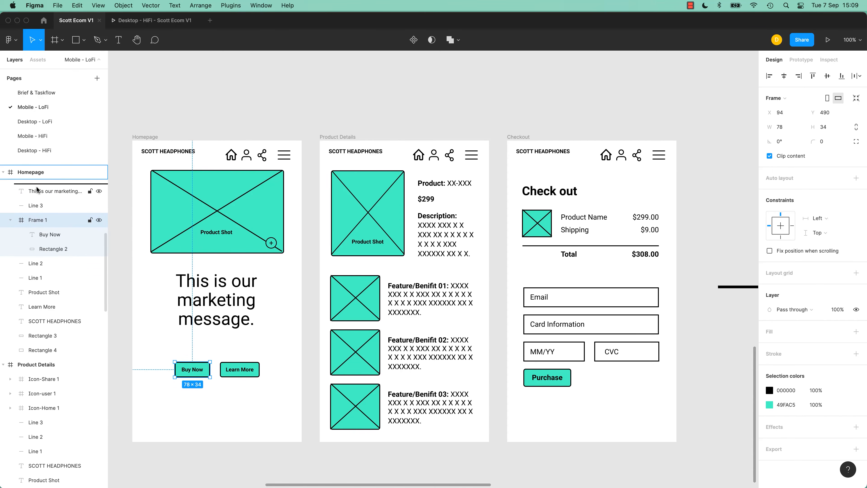
scroll(44, 205, "up", 5)
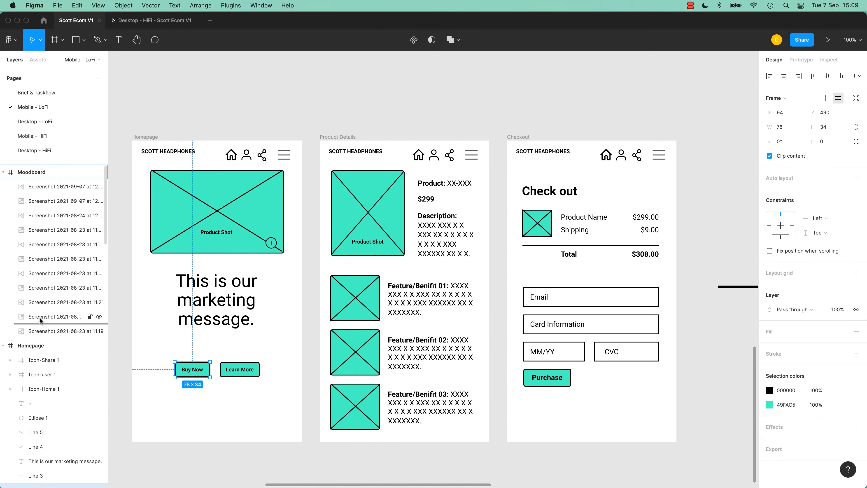
left_click_drag(37, 345, 43, 166)
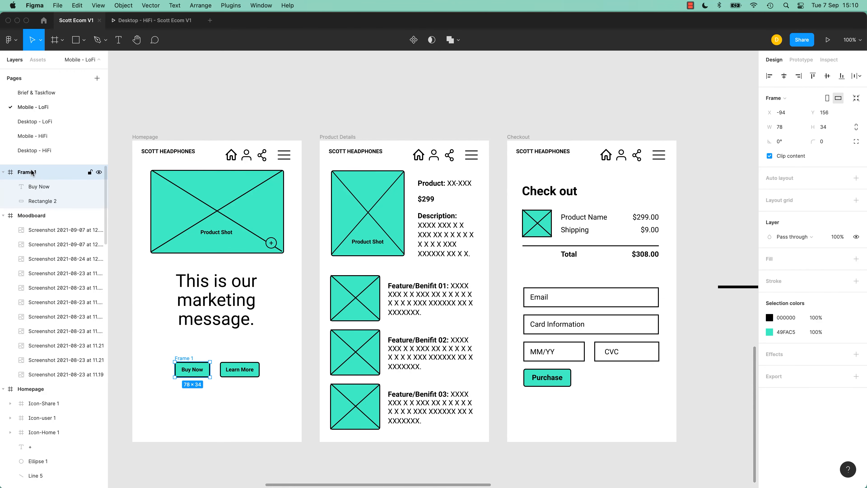
left_click_drag(39, 405, 38, 395)
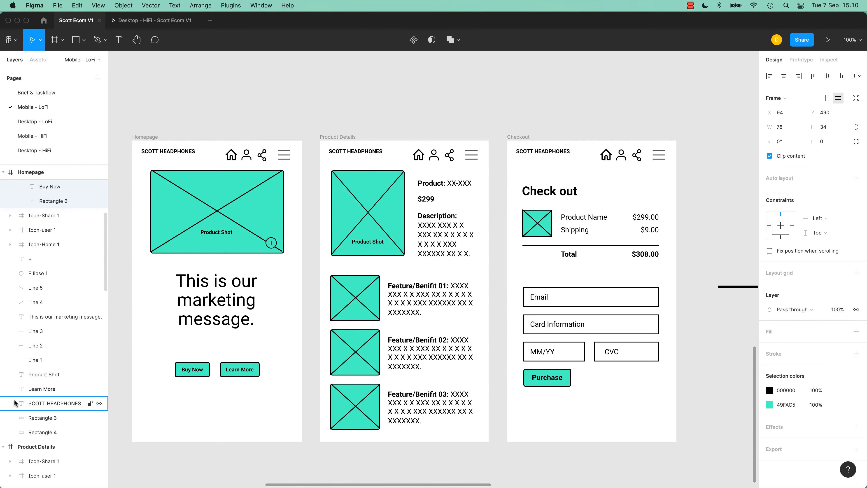